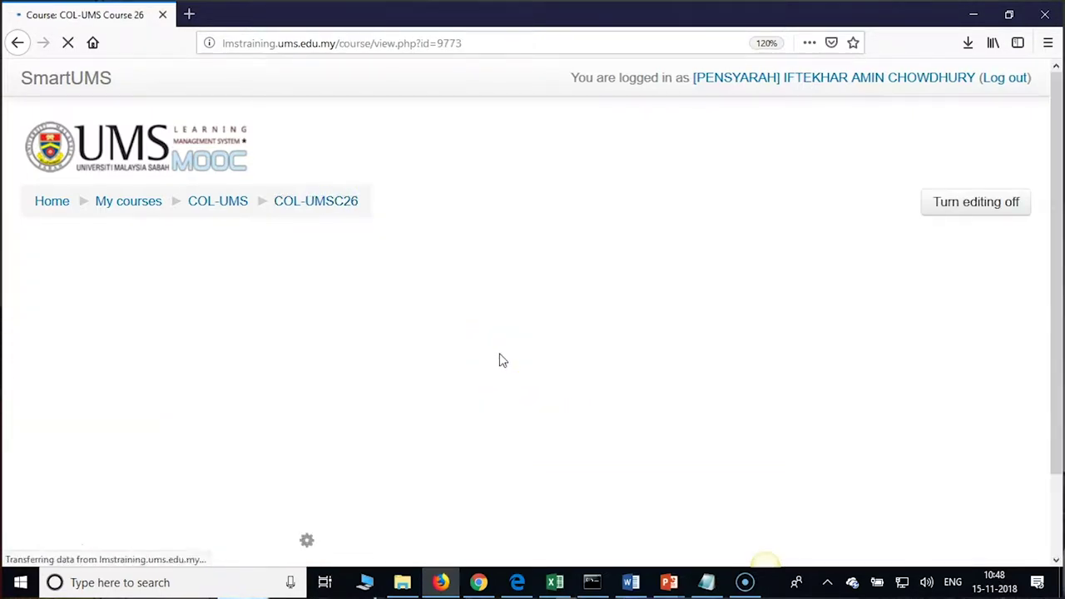
Open 'Quiz on Free Trade and Protectionism' from the 12–18 November section of the course page.
{"action": "scroll", "coordinate": [502, 360], "scroll_direction": "down", "scroll_amount": 3}
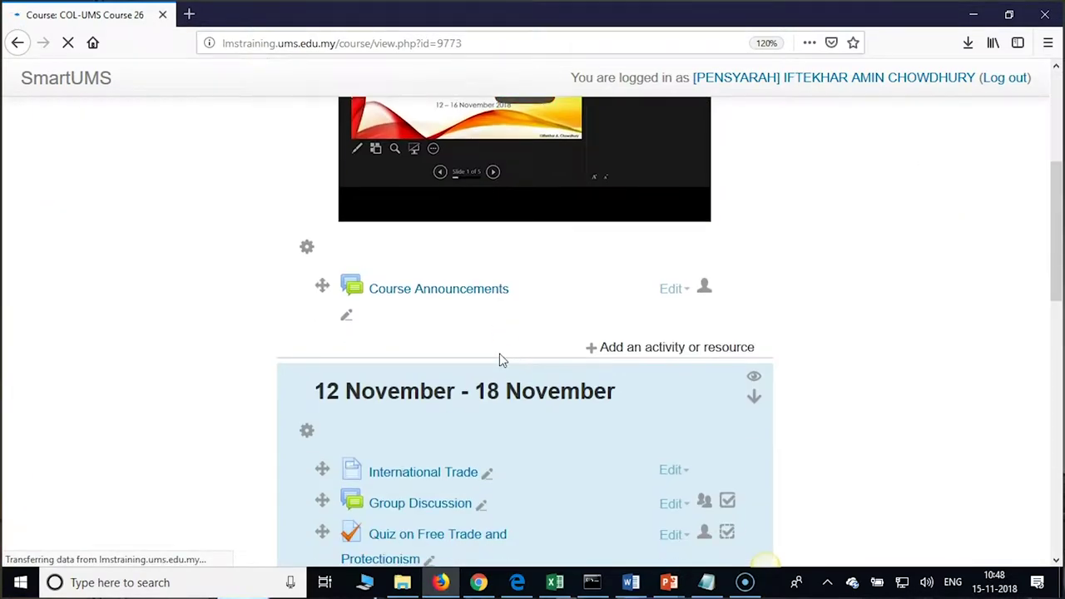
{"action": "scroll", "coordinate": [499, 352], "scroll_direction": "down", "scroll_amount": 3}
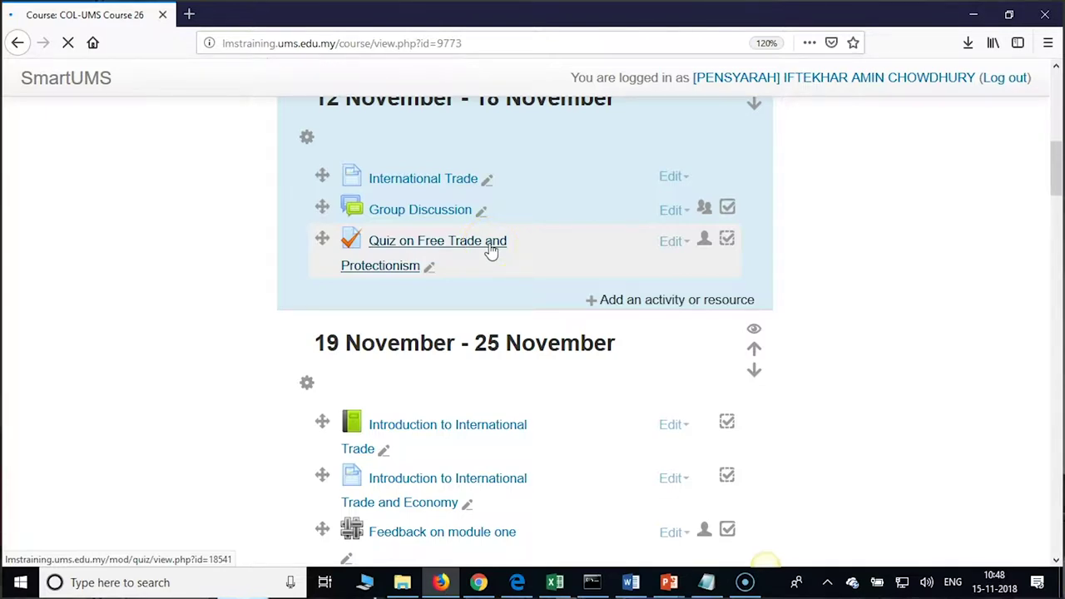
{"action": "left_click", "coordinate": [491, 249]}
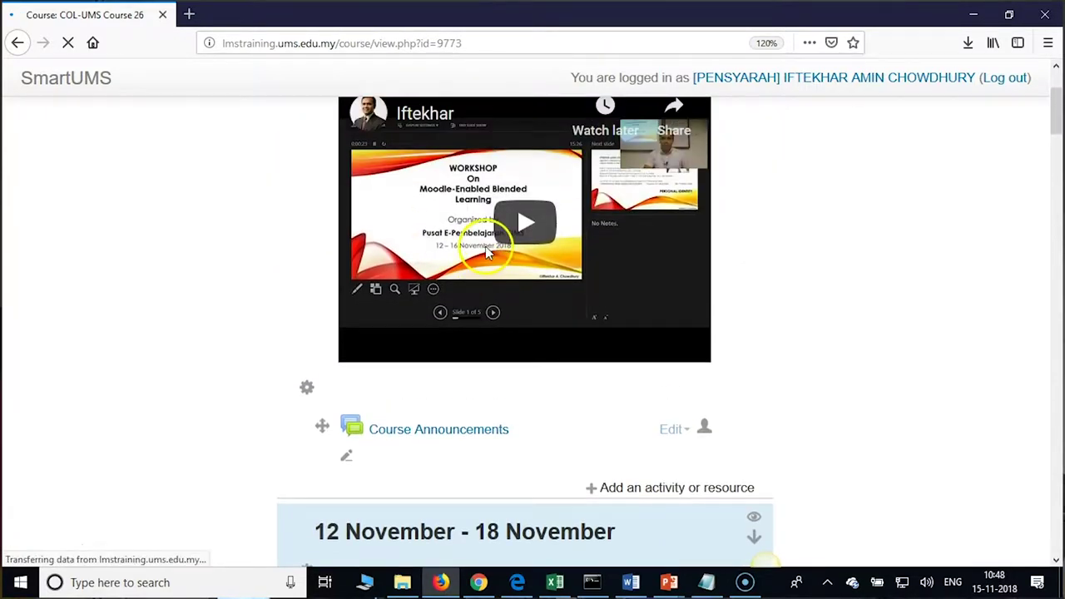
{"action": "scroll", "coordinate": [491, 258], "scroll_direction": "down", "scroll_amount": 5}
{"action": "scroll", "coordinate": [504, 321], "scroll_direction": "down", "scroll_amount": 2}
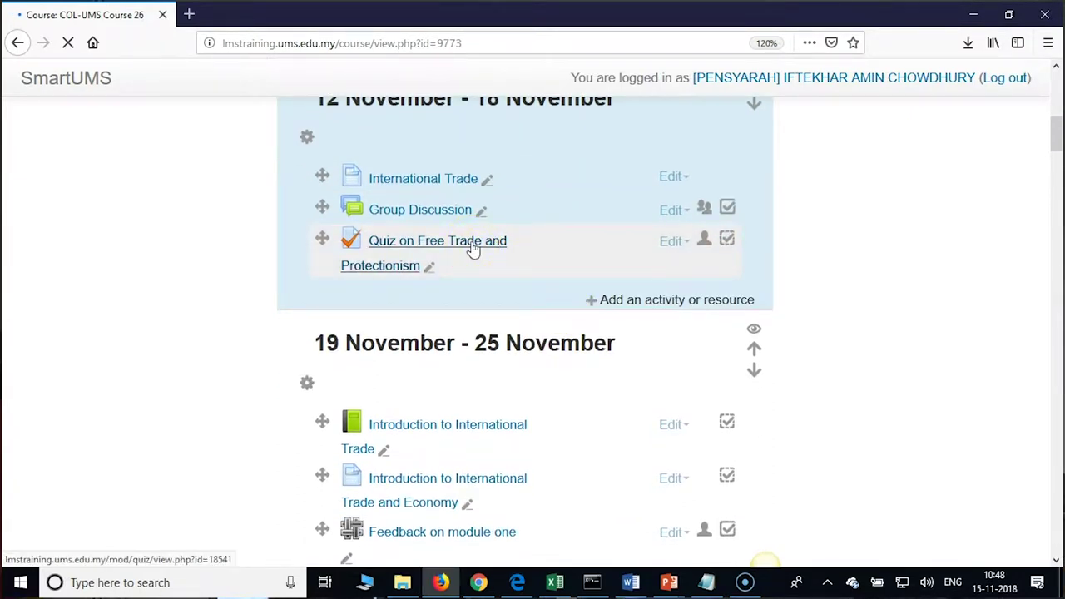
{"action": "left_click", "coordinate": [472, 247]}
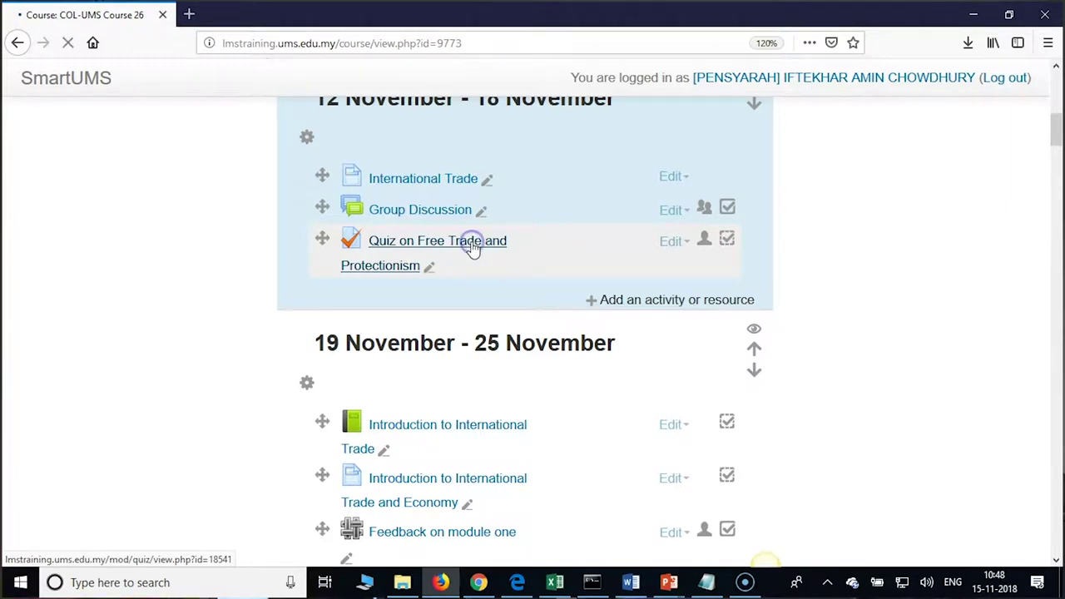
{"action": "scroll", "coordinate": [137, 449], "scroll_direction": "down", "scroll_amount": 1}
{"action": "scroll", "coordinate": [137, 449], "scroll_direction": "down", "scroll_amount": 1}
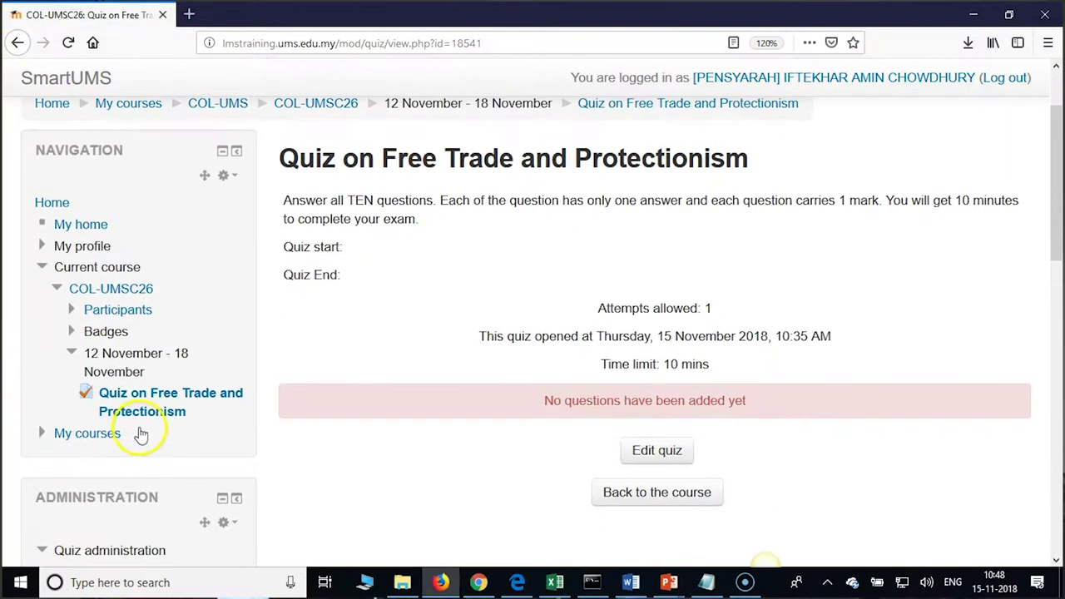
Open the Edit quiz page for the empty quiz.
{"action": "left_click", "coordinate": [654, 456]}
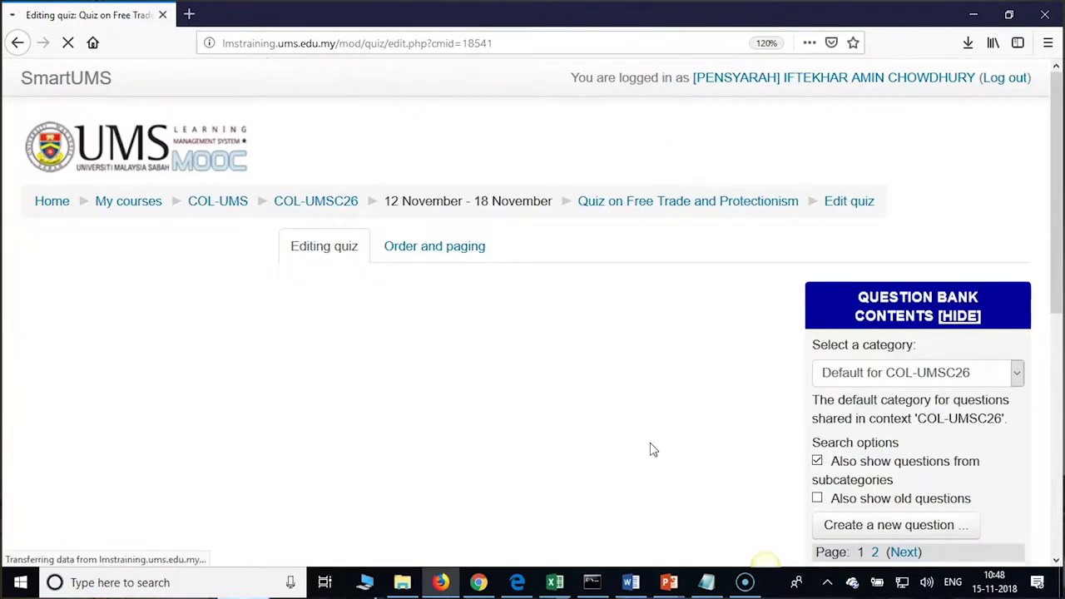
{"action": "scroll", "coordinate": [653, 449], "scroll_direction": "down", "scroll_amount": 3}
{"action": "scroll", "coordinate": [649, 445], "scroll_direction": "down", "scroll_amount": 2}
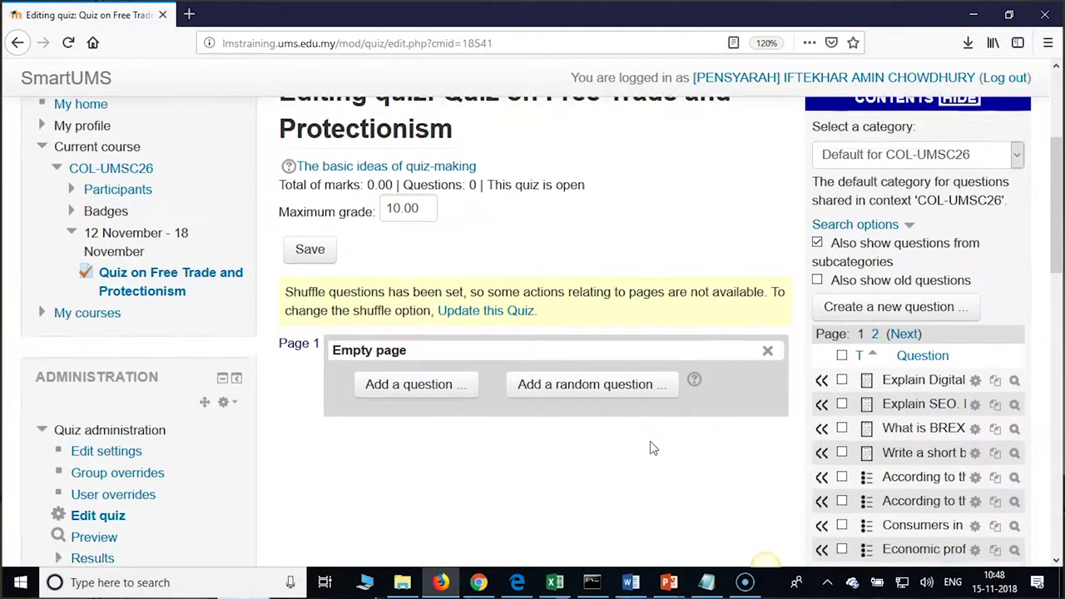
{"action": "scroll", "coordinate": [726, 399], "scroll_direction": "down", "scroll_amount": 2}
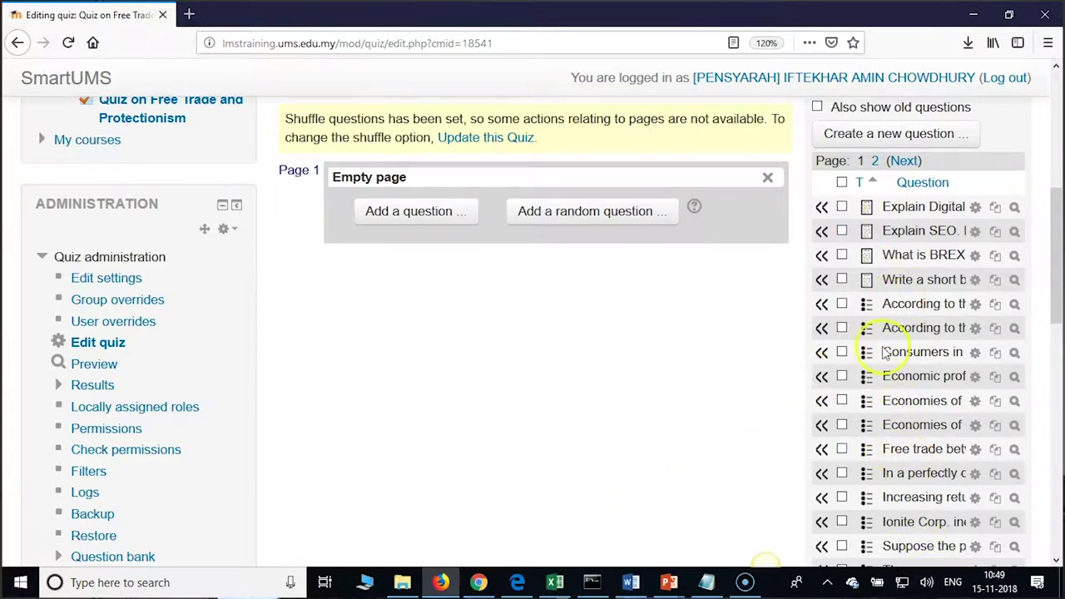
{"action": "scroll", "coordinate": [915, 280], "scroll_direction": "up", "scroll_amount": 4}
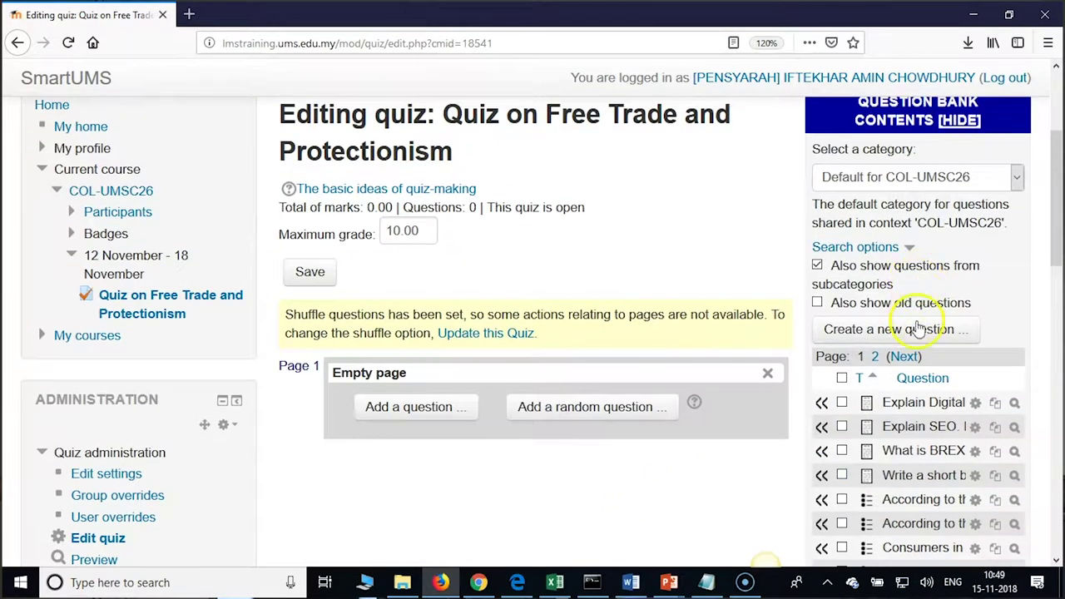
{"action": "scroll", "coordinate": [910, 327], "scroll_direction": "up", "scroll_amount": 4}
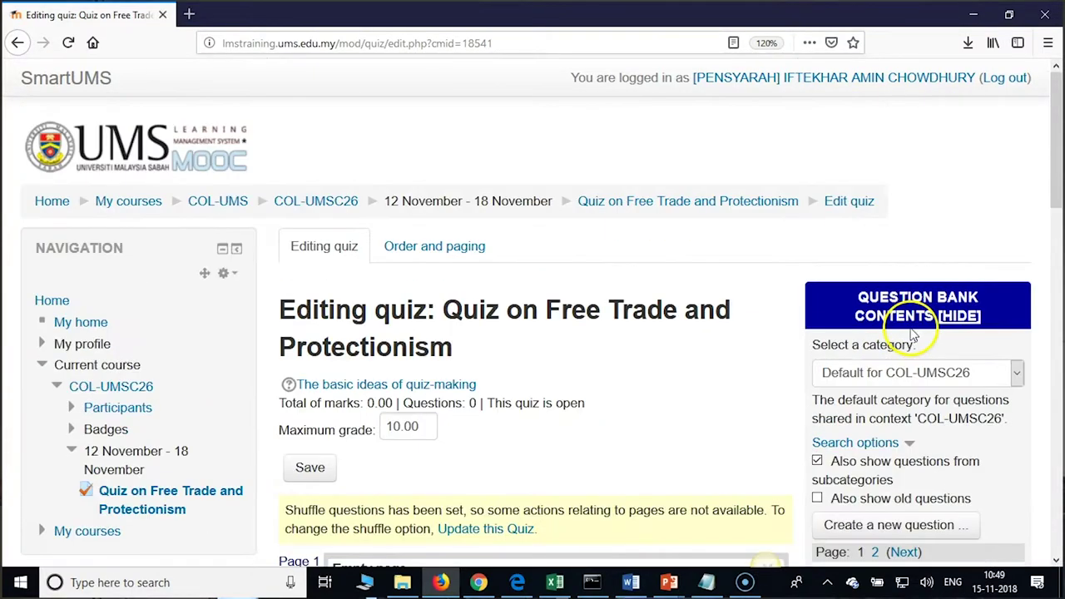
Hide the Question Bank Contents block, then show it again.
{"action": "left_click", "coordinate": [963, 319]}
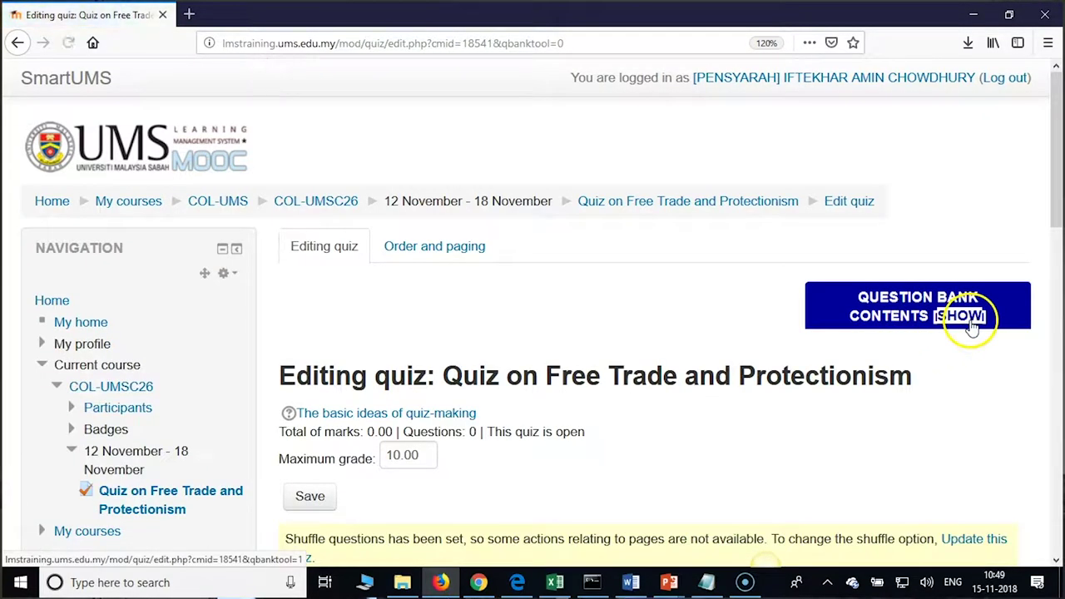
{"action": "scroll", "coordinate": [945, 379], "scroll_direction": "down", "scroll_amount": 3}
{"action": "scroll", "coordinate": [944, 379], "scroll_direction": "up", "scroll_amount": 3}
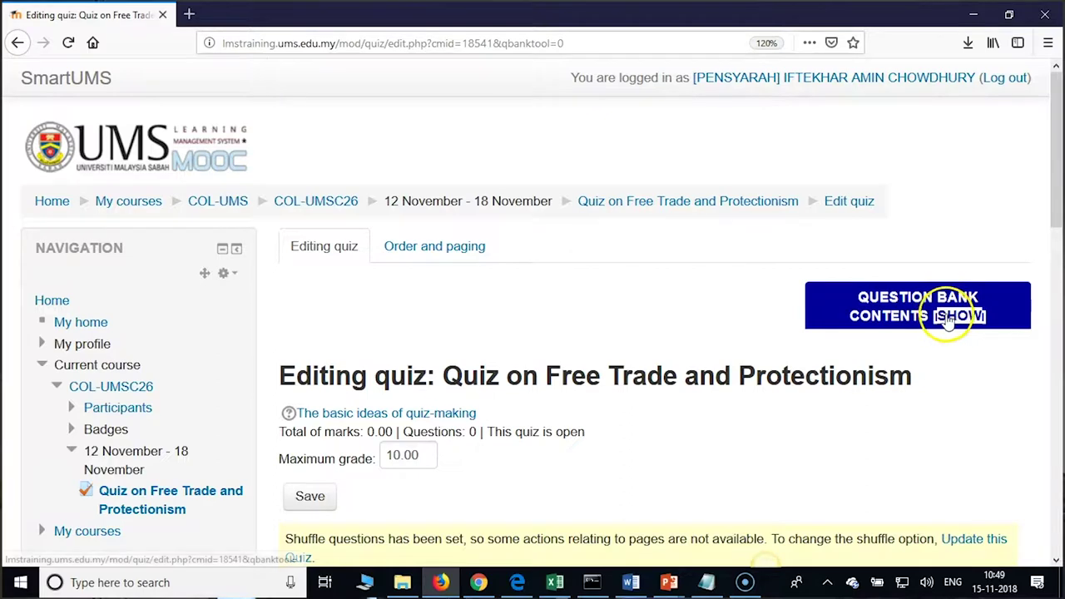
{"action": "left_click", "coordinate": [959, 324]}
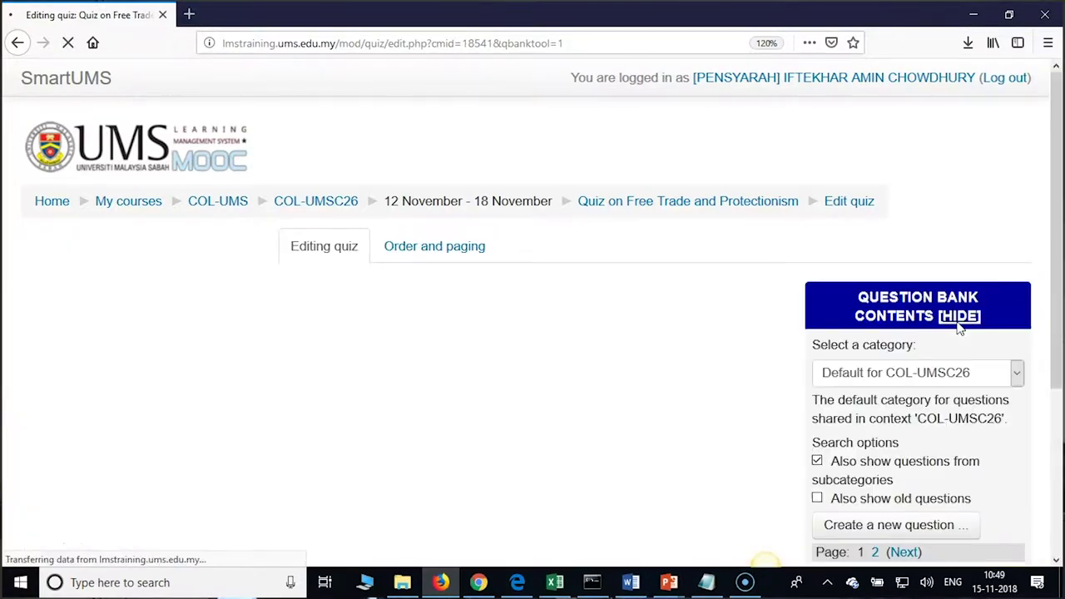
{"action": "scroll", "coordinate": [744, 353], "scroll_direction": "down", "scroll_amount": 10}
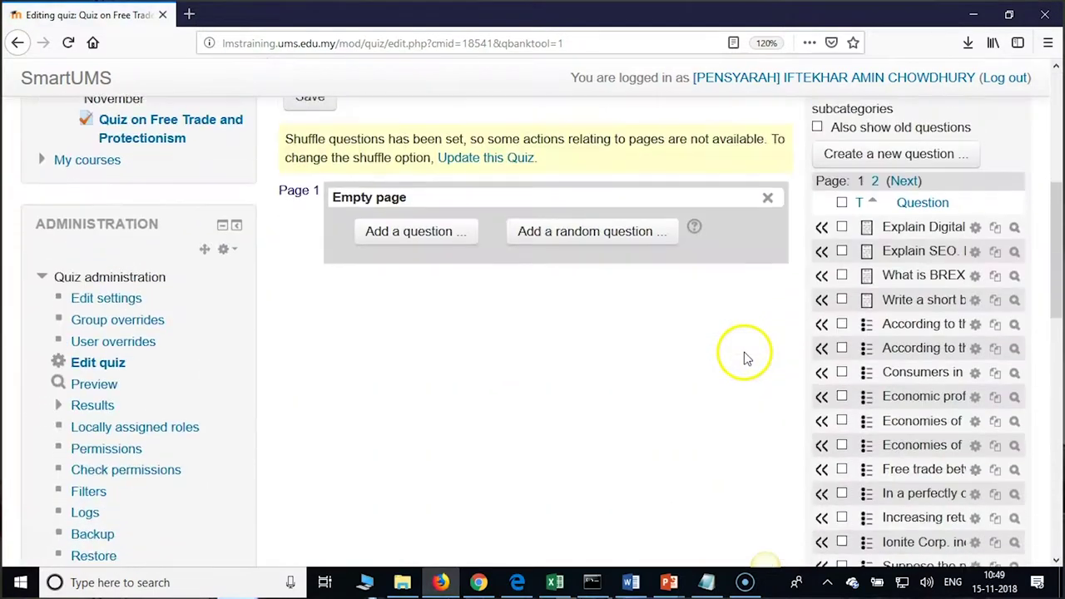
{"action": "scroll", "coordinate": [746, 354], "scroll_direction": "down", "scroll_amount": 1}
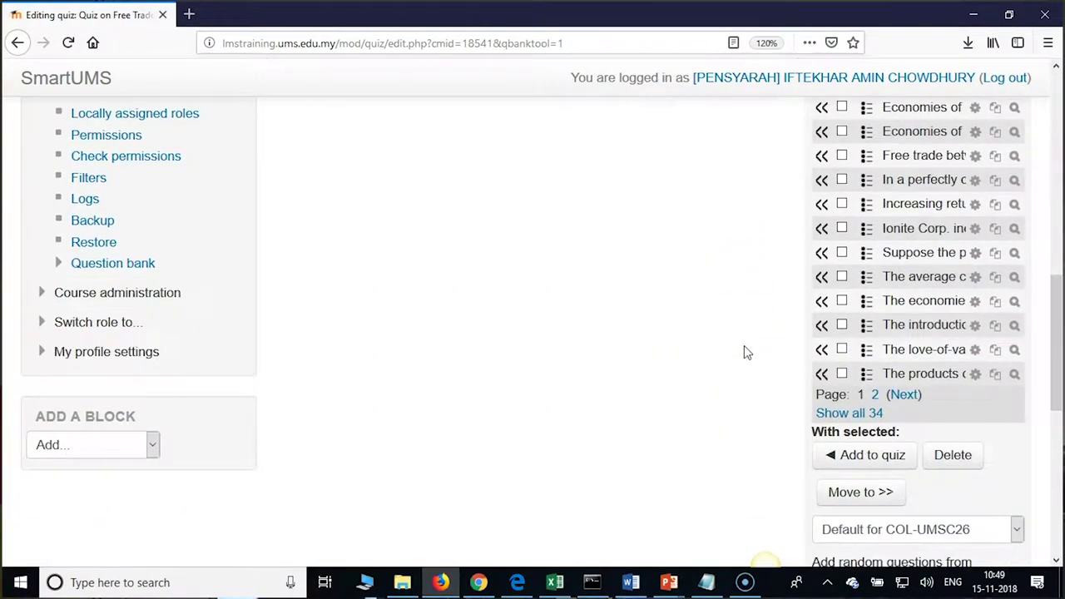
{"action": "scroll", "coordinate": [746, 351], "scroll_direction": "up", "scroll_amount": 4}
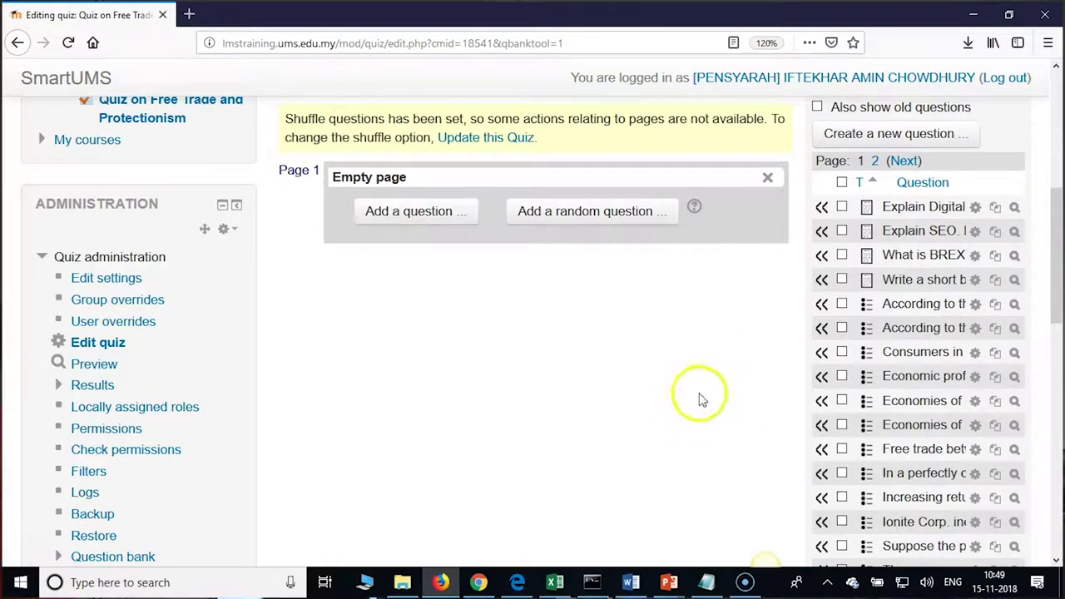
{"action": "scroll", "coordinate": [766, 360], "scroll_direction": "up", "scroll_amount": 3}
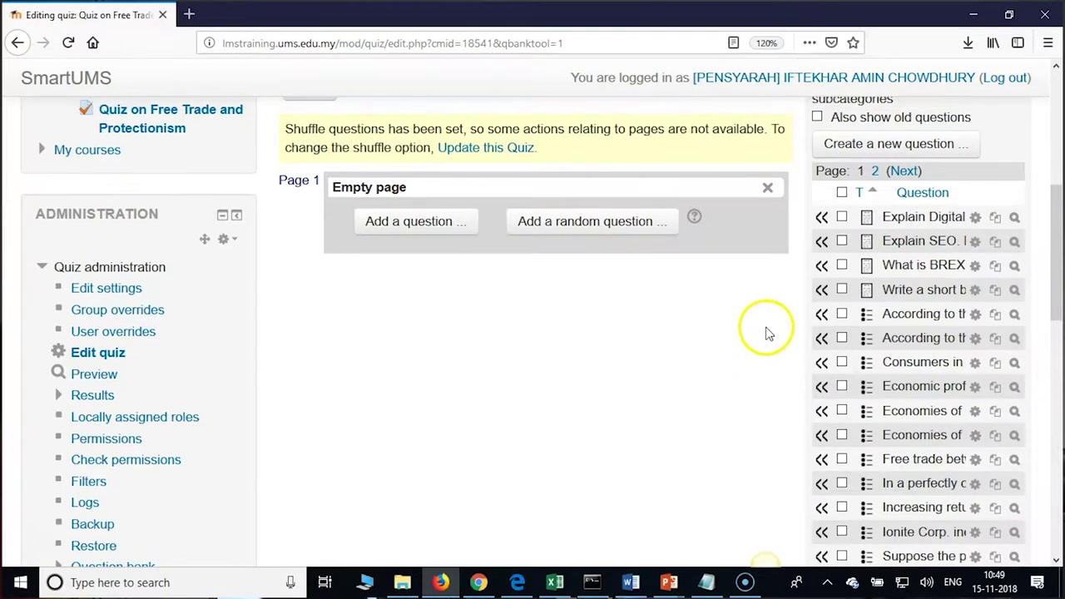
{"action": "scroll", "coordinate": [767, 359], "scroll_direction": "down", "scroll_amount": 1}
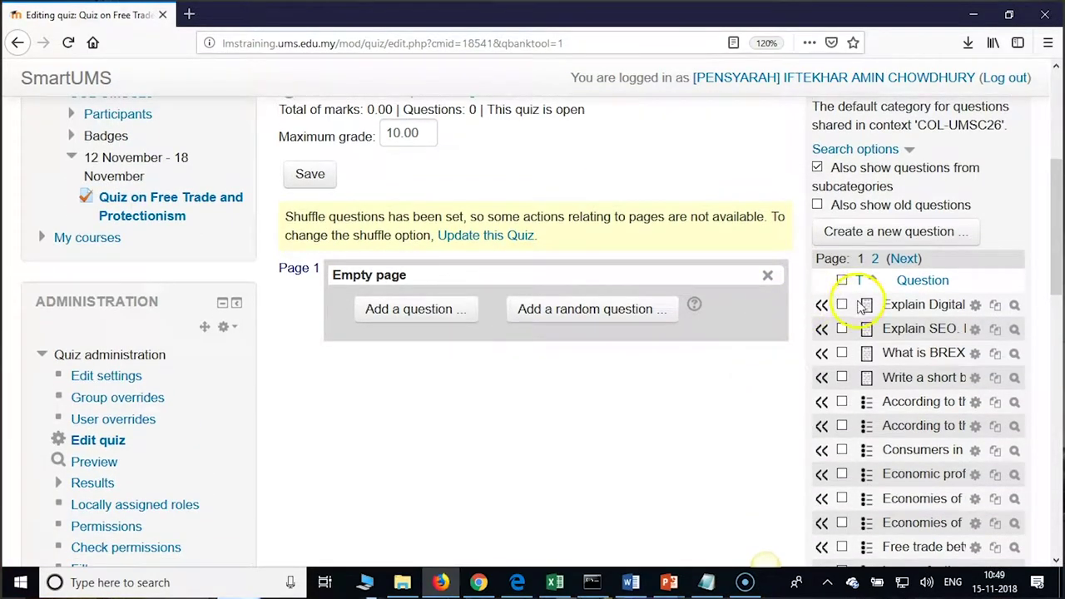
{"action": "scroll", "coordinate": [832, 308], "scroll_direction": "down", "scroll_amount": 7}
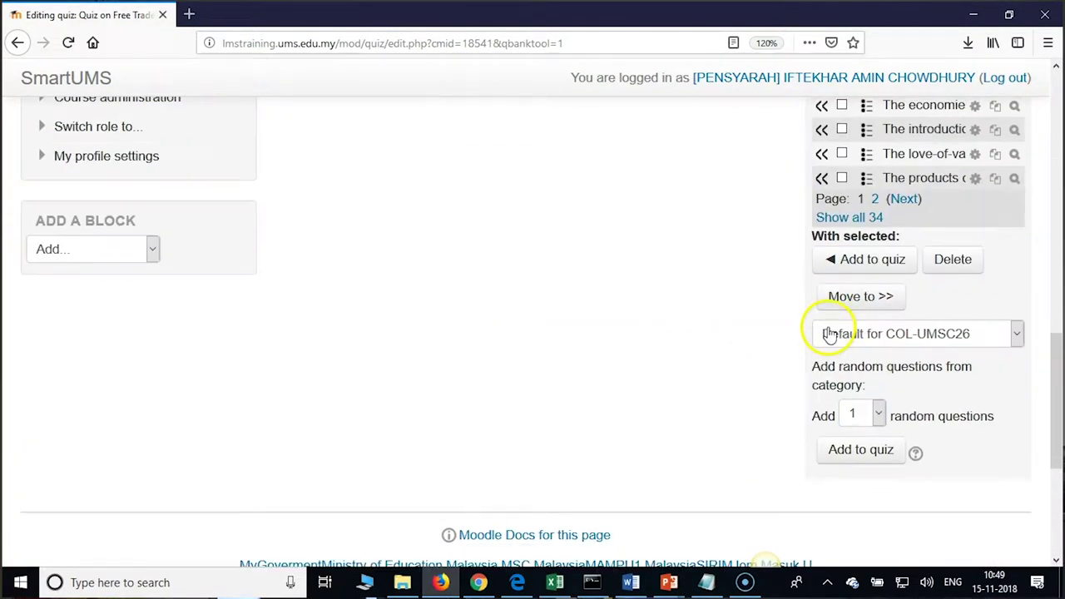
Add 10 random questions from the Default for COL-UMSC26 category to the quiz.
{"action": "left_click", "coordinate": [876, 419]}
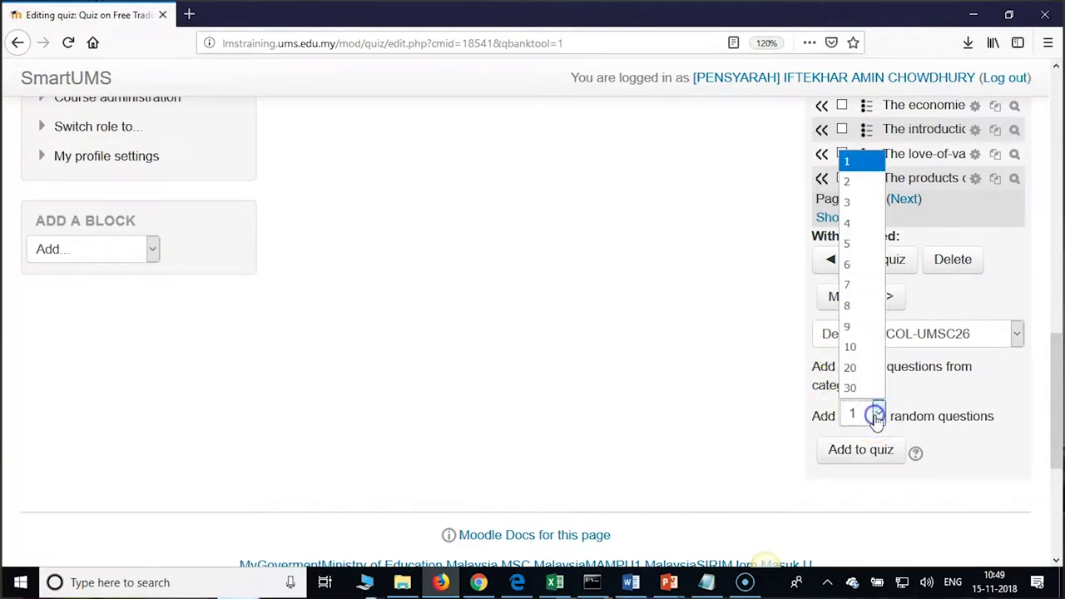
{"action": "left_click", "coordinate": [860, 352]}
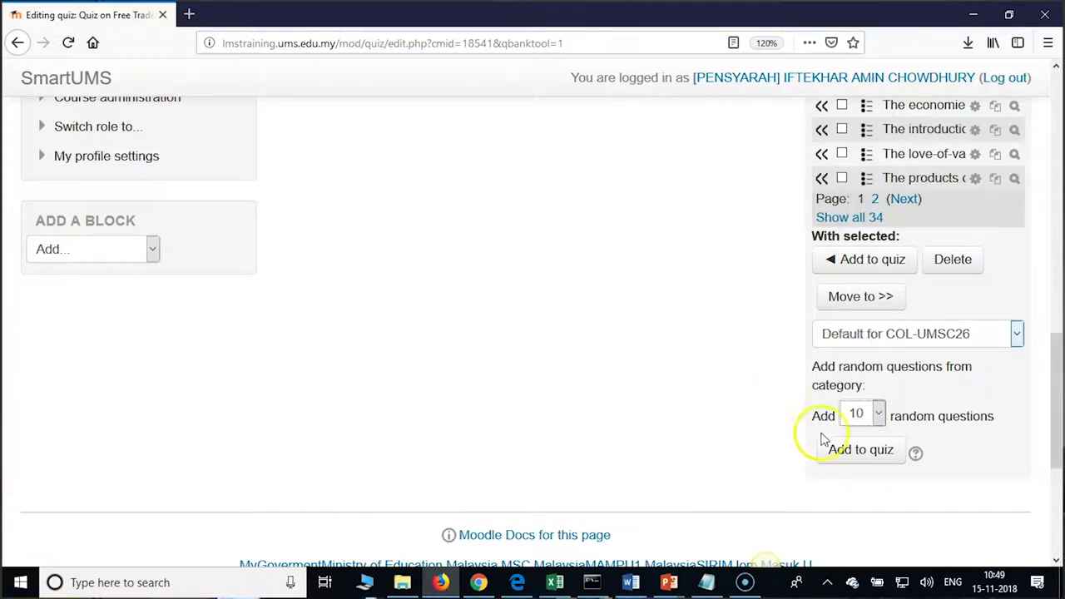
{"action": "left_click", "coordinate": [863, 453]}
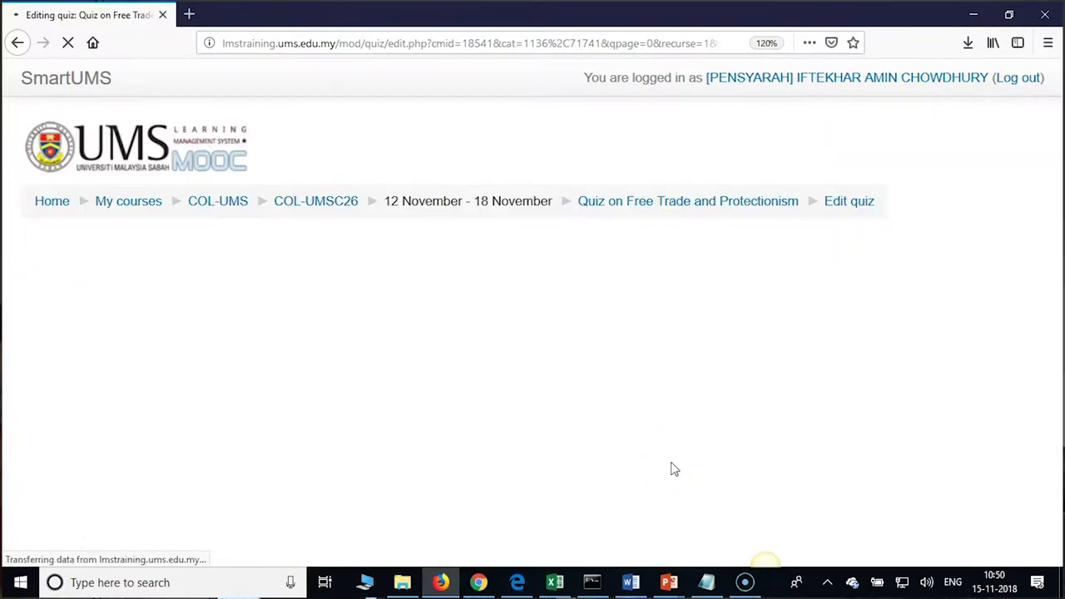
{"action": "scroll", "coordinate": [668, 452], "scroll_direction": "down", "scroll_amount": 10}
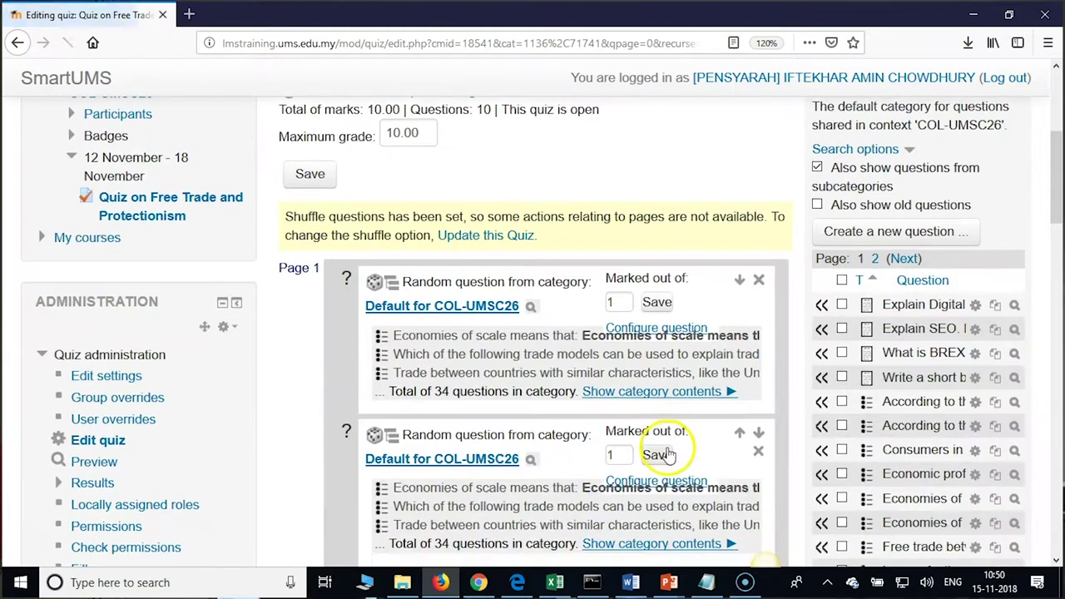
{"action": "scroll", "coordinate": [668, 452], "scroll_direction": "down", "scroll_amount": 10}
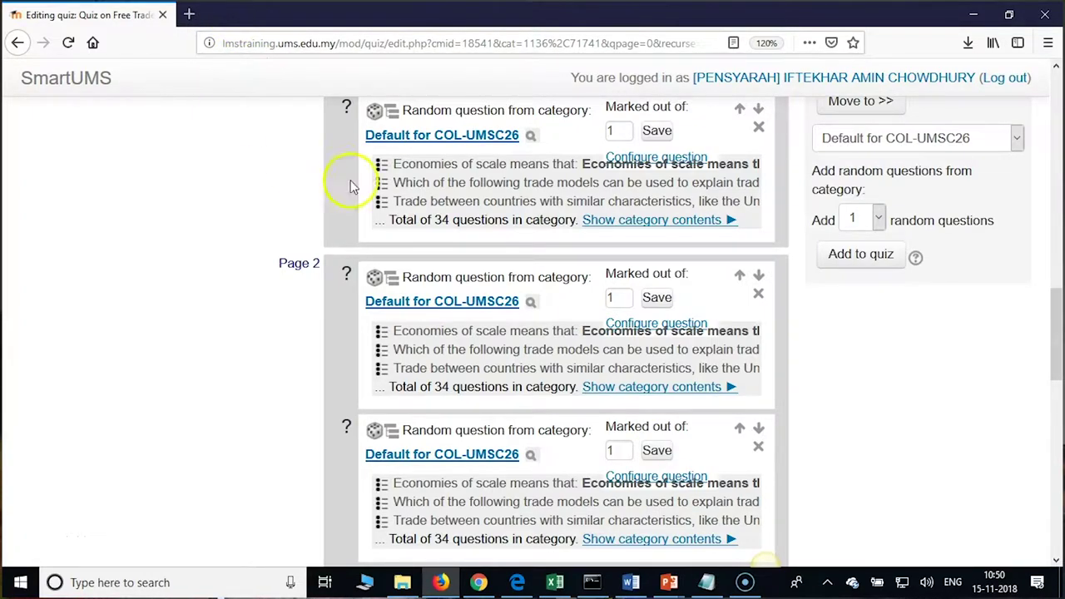
{"action": "scroll", "coordinate": [587, 315], "scroll_direction": "up", "scroll_amount": 8}
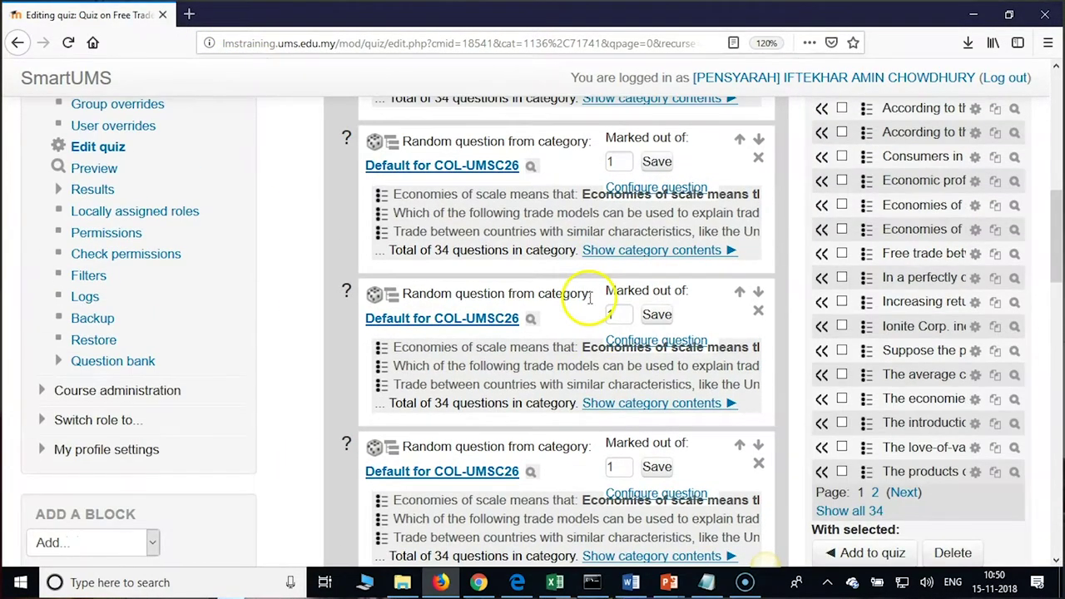
{"action": "scroll", "coordinate": [589, 301], "scroll_direction": "up", "scroll_amount": 5}
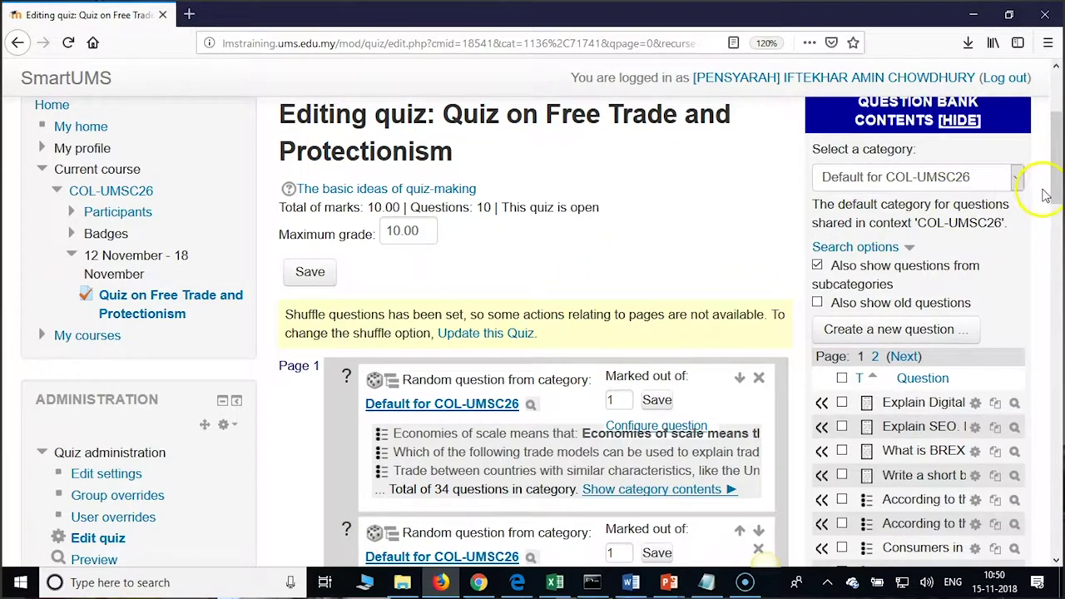
{"action": "left_click", "coordinate": [1017, 178]}
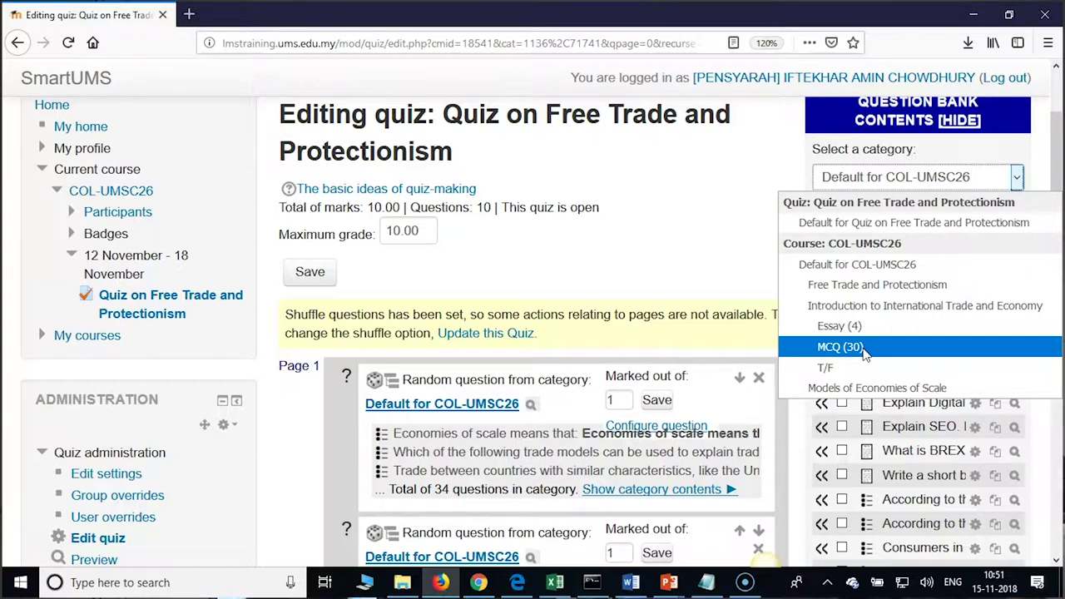
{"action": "left_click", "coordinate": [725, 263]}
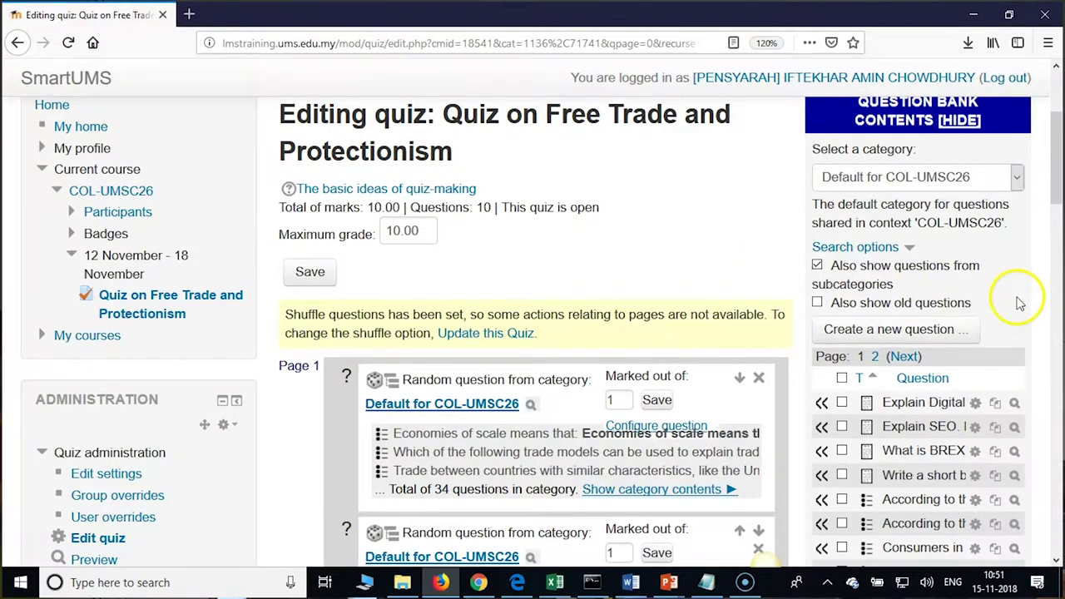
{"action": "scroll", "coordinate": [1018, 308], "scroll_direction": "down", "scroll_amount": 10}
{"action": "scroll", "coordinate": [1014, 322], "scroll_direction": "down", "scroll_amount": 2}
{"action": "scroll", "coordinate": [1014, 322], "scroll_direction": "up", "scroll_amount": 5}
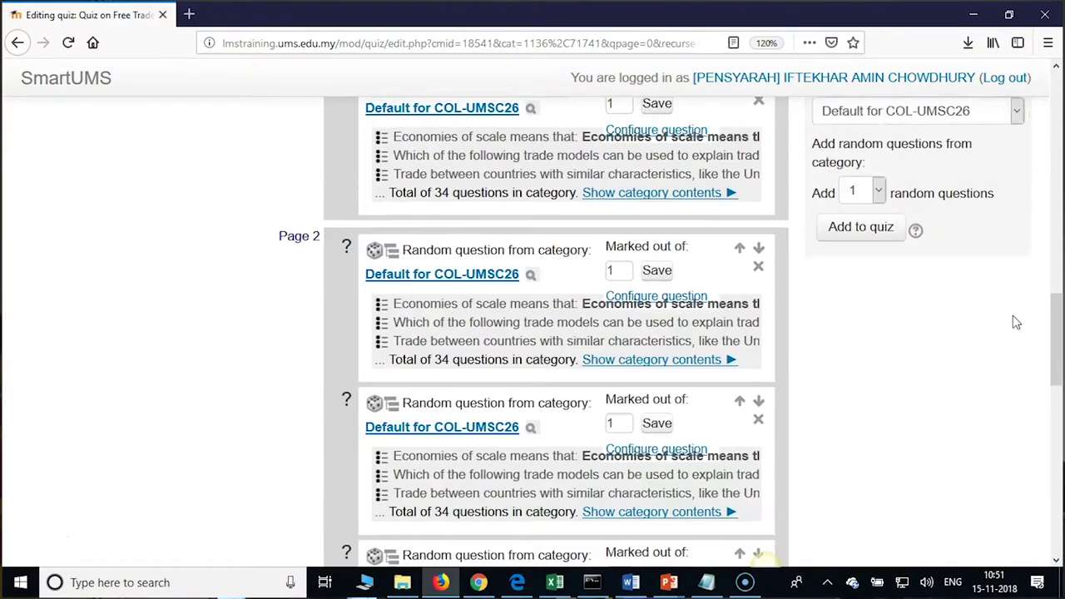
{"action": "scroll", "coordinate": [1014, 320], "scroll_direction": "up", "scroll_amount": 6}
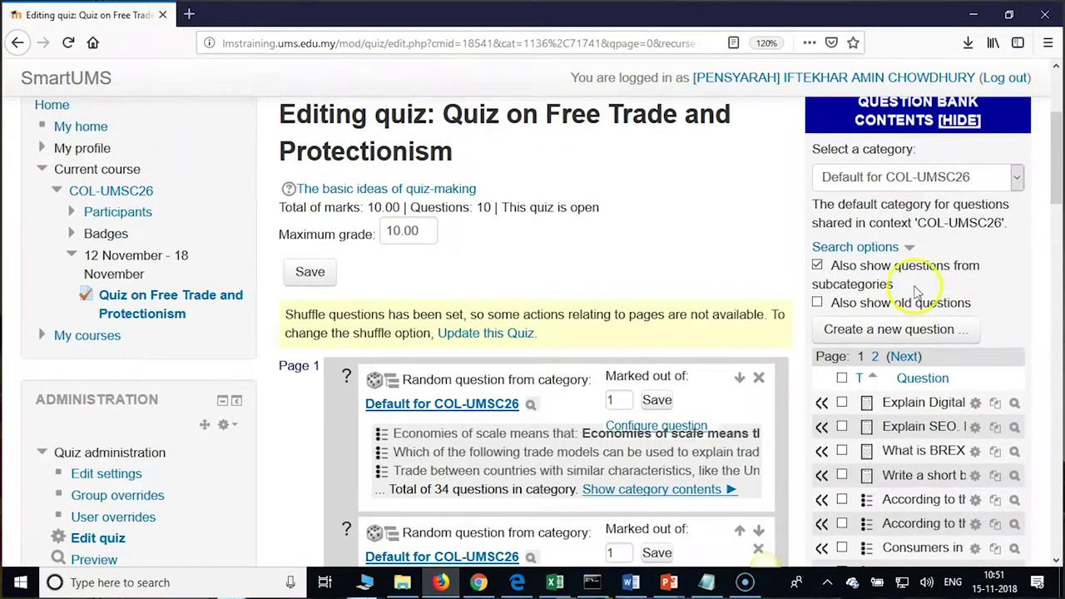
{"action": "left_click", "coordinate": [1016, 177]}
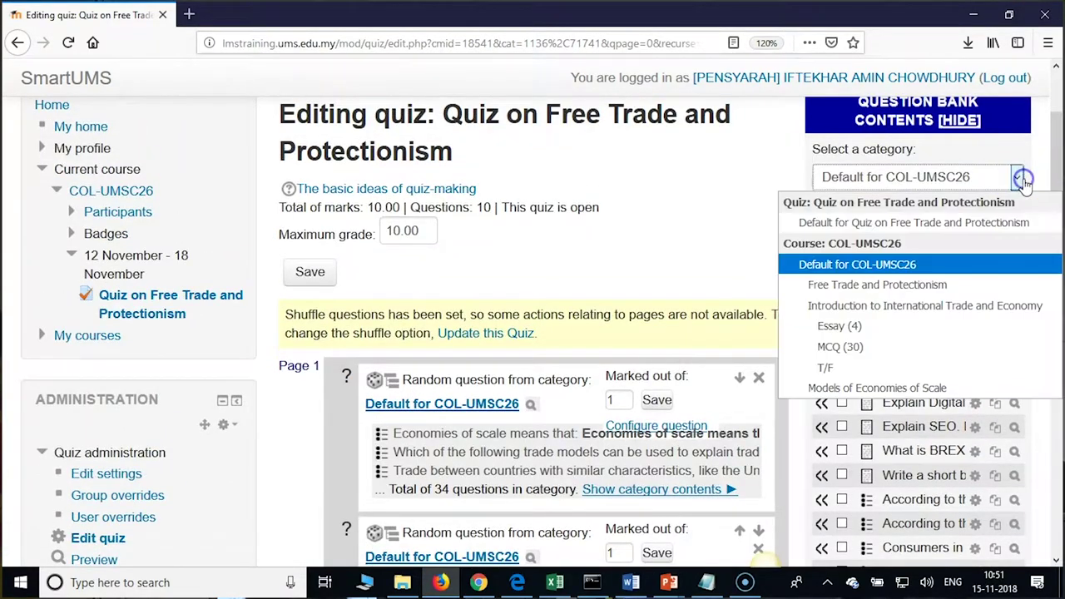
Switch the question bank category to MCQ (30) and wait for the list to reload.
{"action": "left_click", "coordinate": [850, 347]}
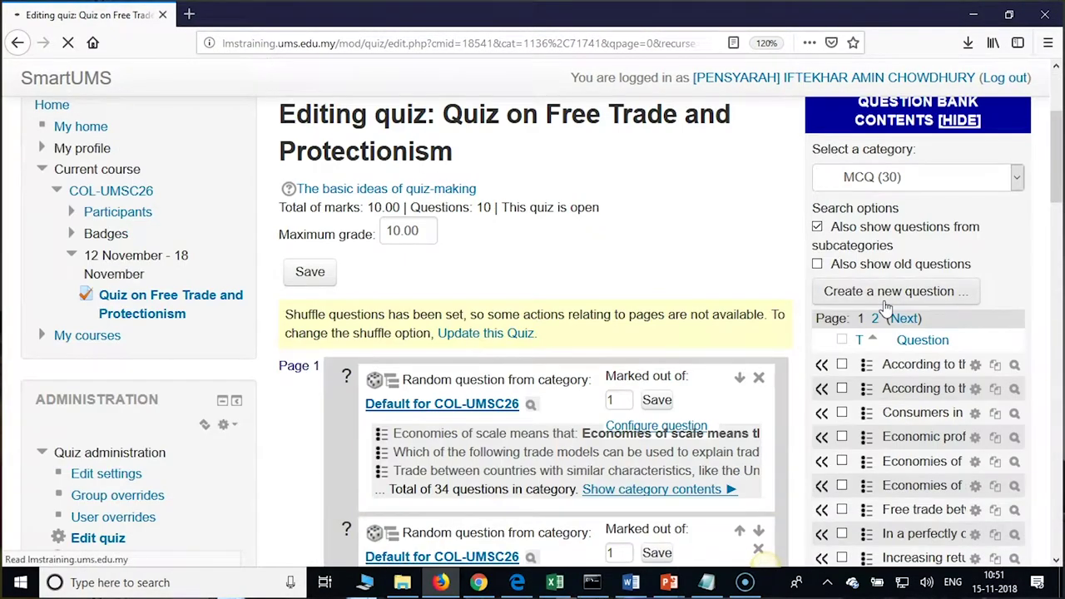
{"action": "left_click", "coordinate": [1006, 261]}
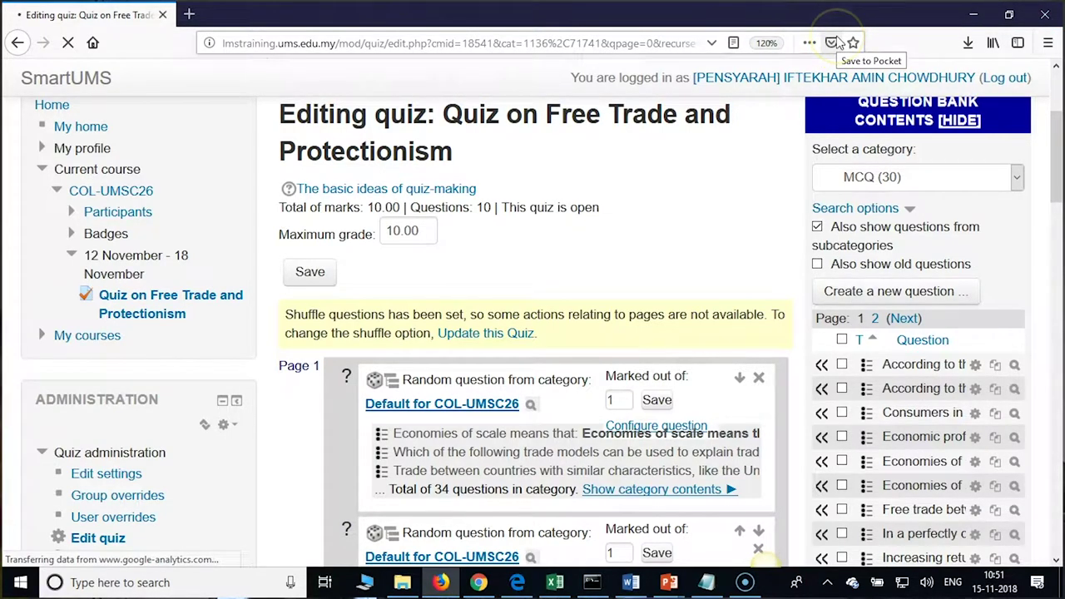
{"action": "left_click", "coordinate": [822, 58]}
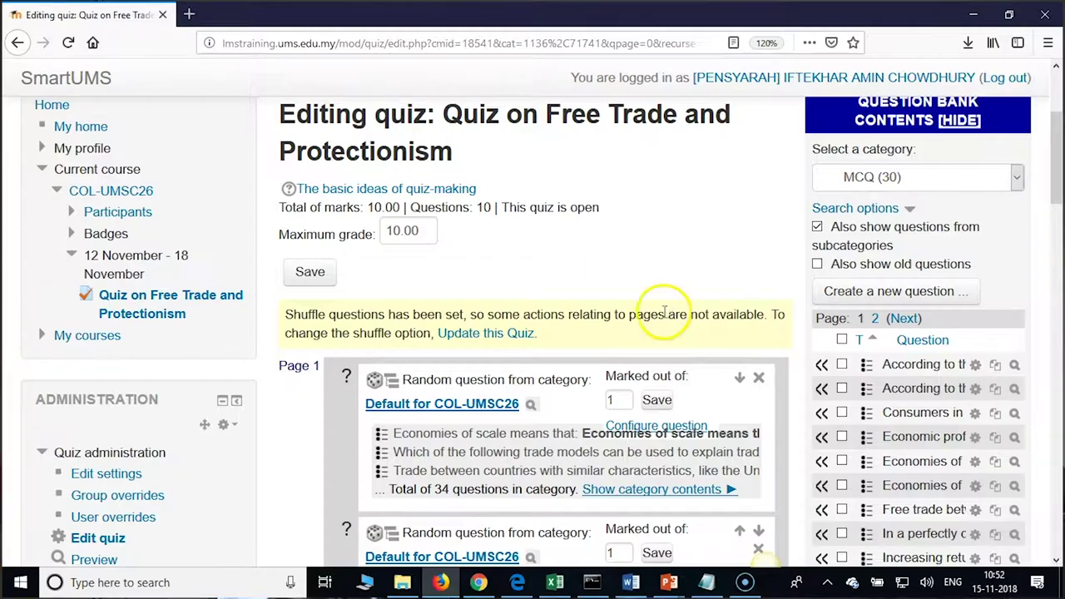
Tick three MCQ questions, then select all questions with the header checkbox.
{"action": "scroll", "coordinate": [657, 308], "scroll_direction": "down", "scroll_amount": 1}
{"action": "scroll", "coordinate": [657, 307], "scroll_direction": "down", "scroll_amount": 3}
{"action": "scroll", "coordinate": [665, 316], "scroll_direction": "up", "scroll_amount": 3}
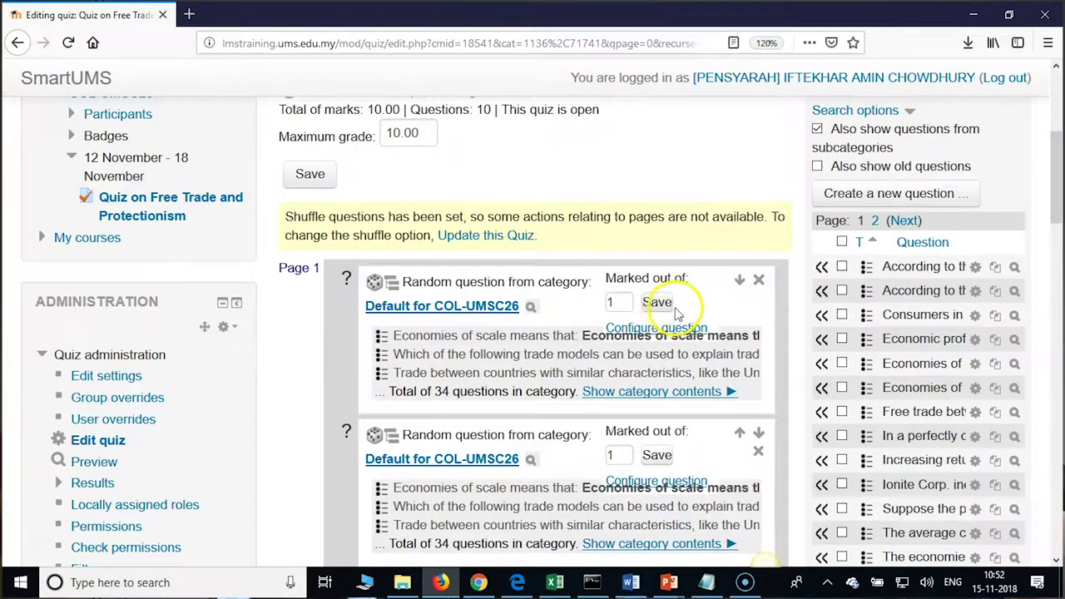
{"action": "left_click", "coordinate": [842, 363]}
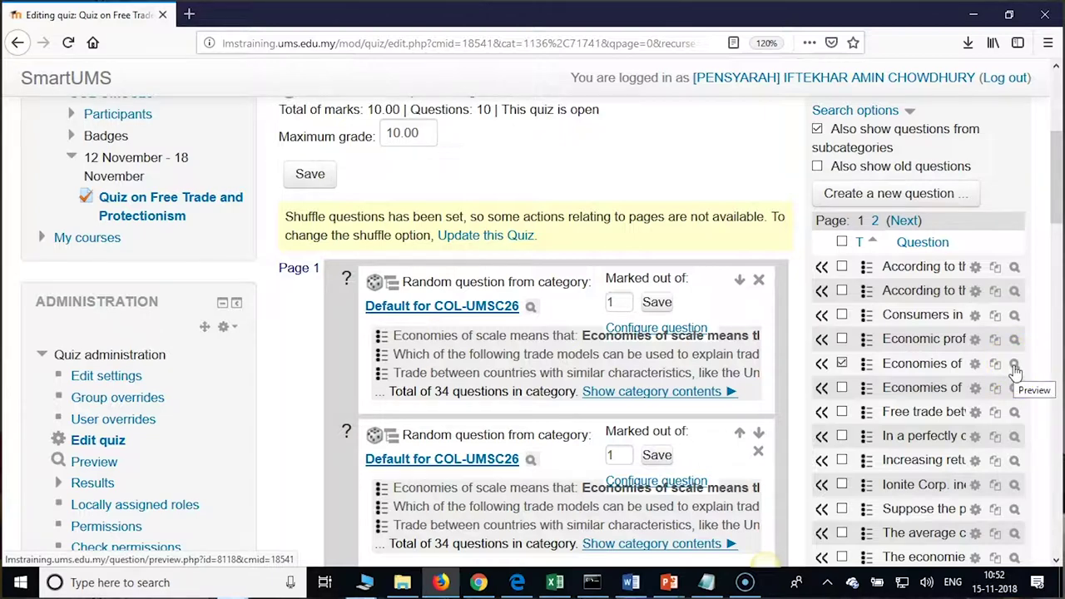
{"action": "left_click", "coordinate": [844, 436]}
{"action": "left_click", "coordinate": [841, 485]}
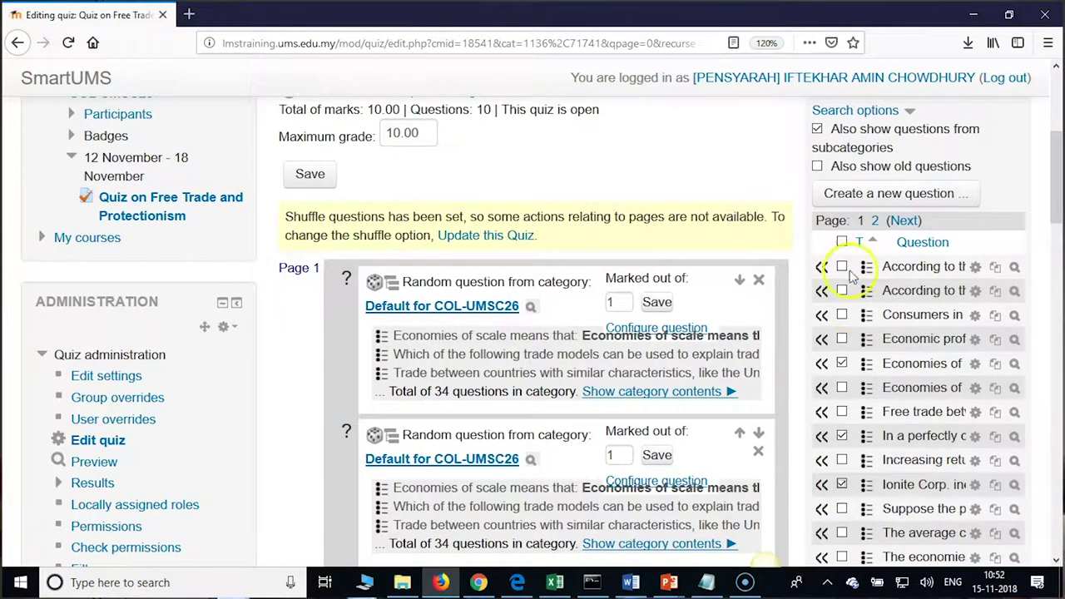
{"action": "left_click", "coordinate": [841, 243]}
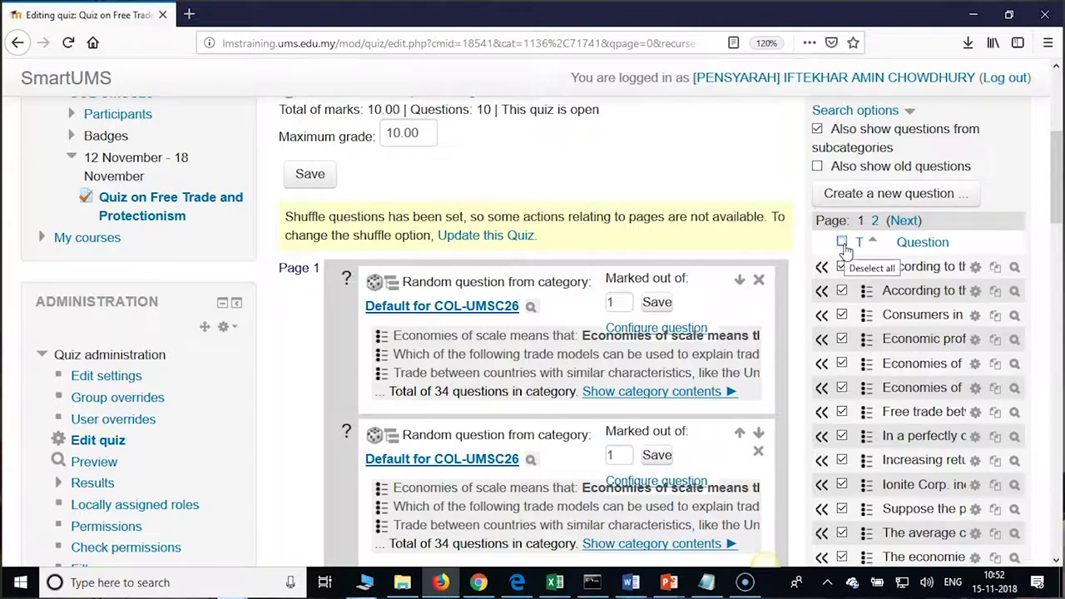
{"action": "scroll", "coordinate": [845, 250], "scroll_direction": "down", "scroll_amount": 10}
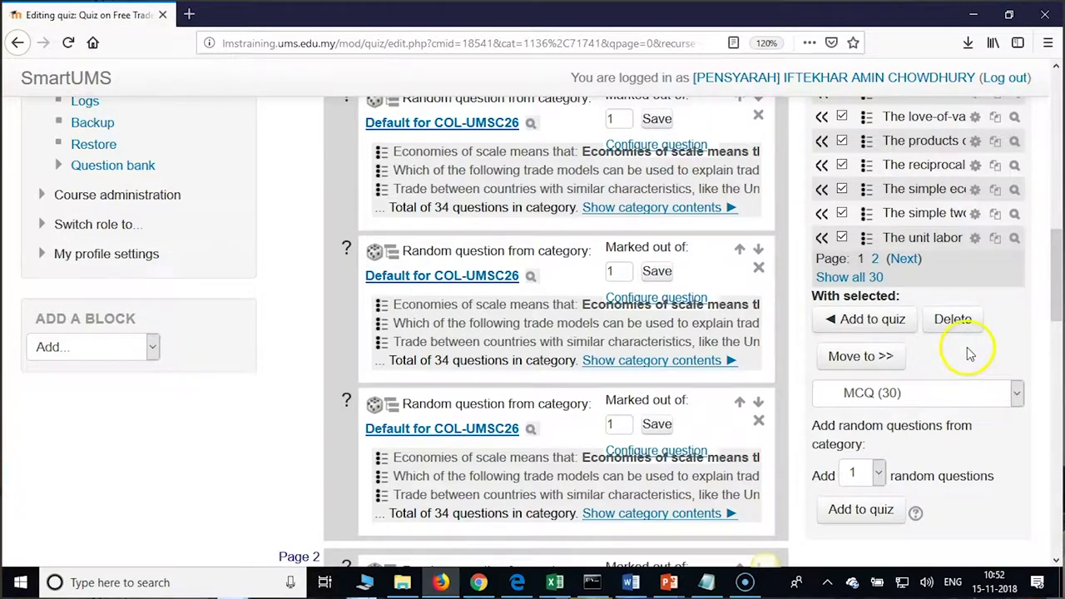
{"action": "scroll", "coordinate": [965, 356], "scroll_direction": "up", "scroll_amount": 10}
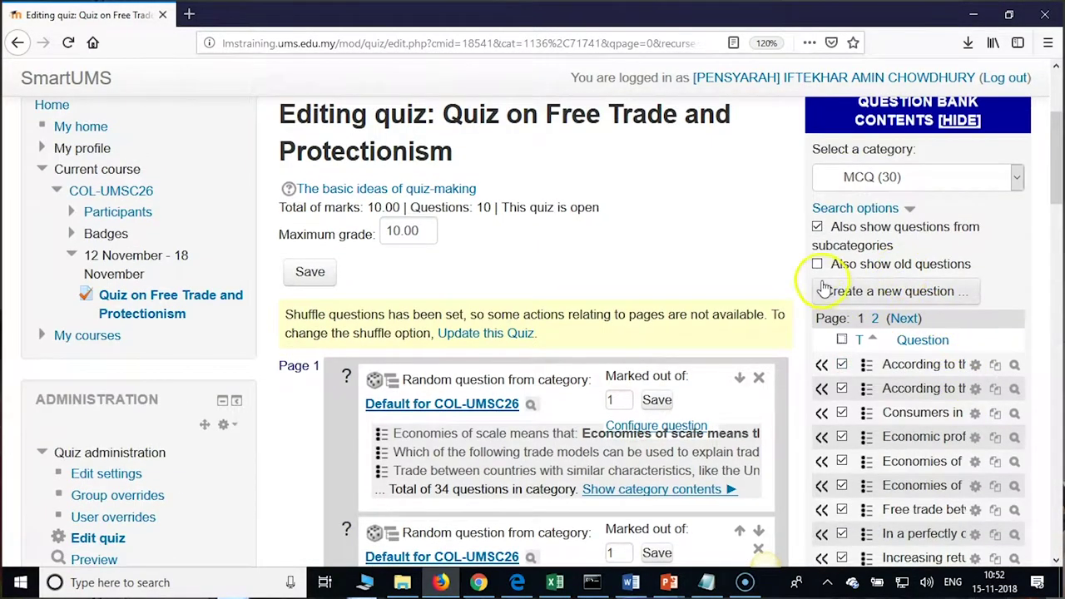
Clear all question ticks and switch the question bank category to Essay (4).
{"action": "left_click", "coordinate": [842, 340]}
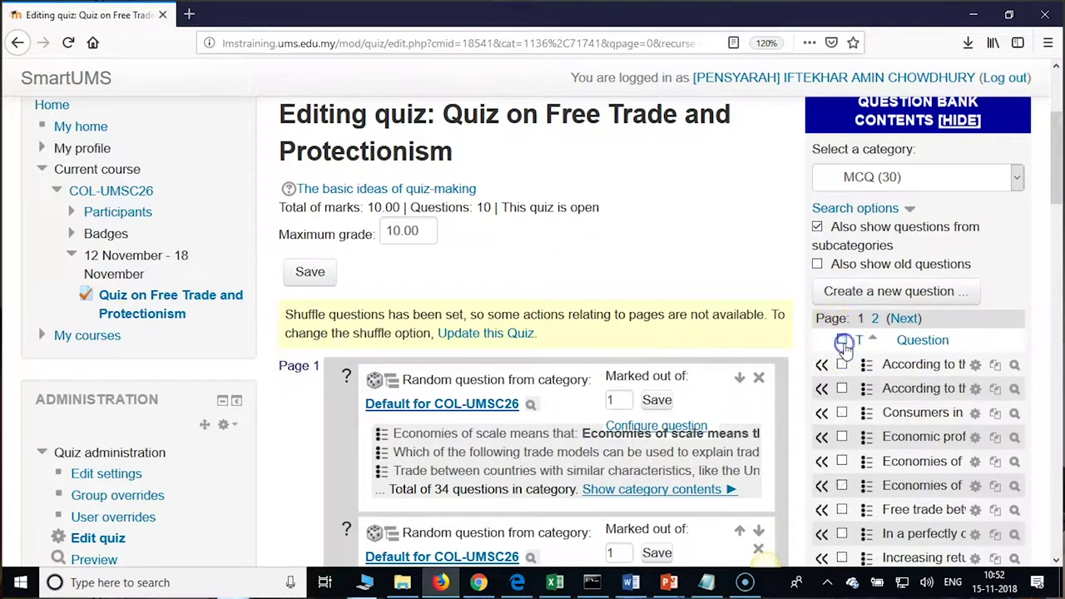
{"action": "left_click", "coordinate": [905, 177]}
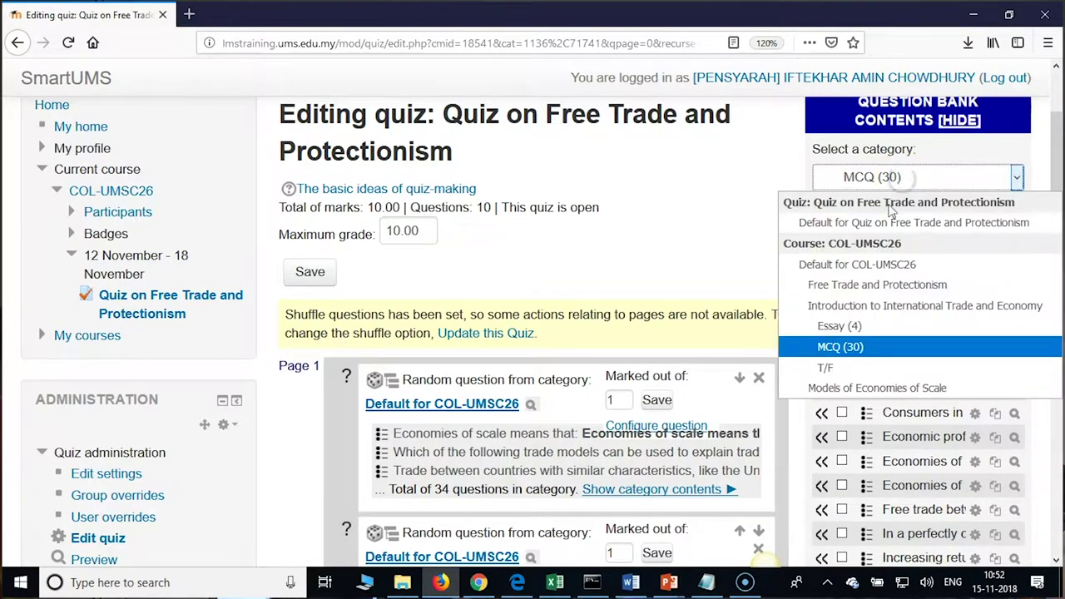
{"action": "left_click", "coordinate": [915, 330]}
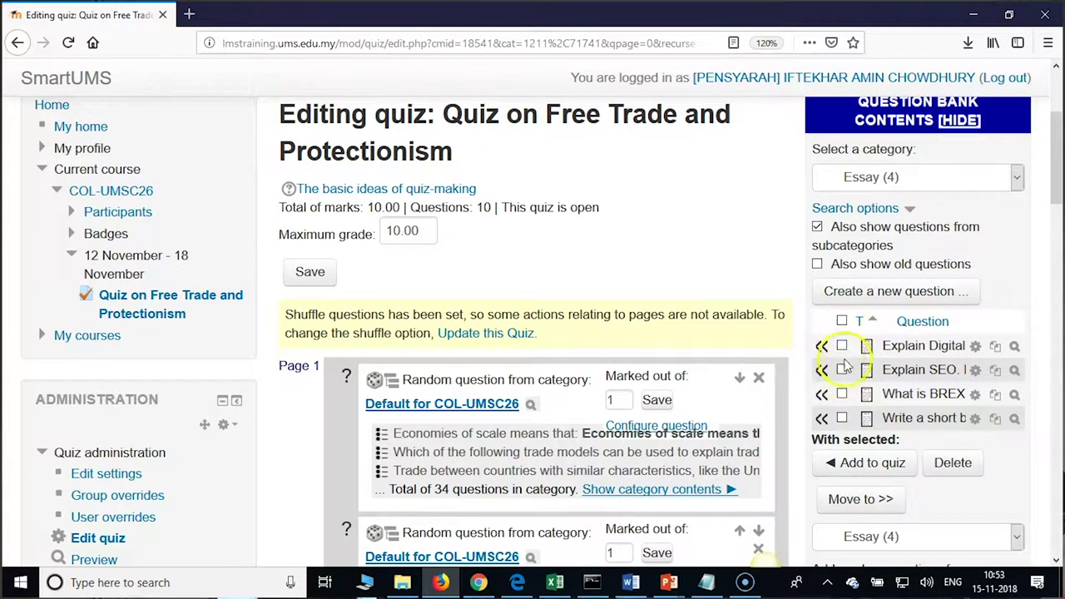
{"action": "scroll", "coordinate": [900, 462], "scroll_direction": "down", "scroll_amount": 1}
{"action": "scroll", "coordinate": [900, 462], "scroll_direction": "down", "scroll_amount": 3}
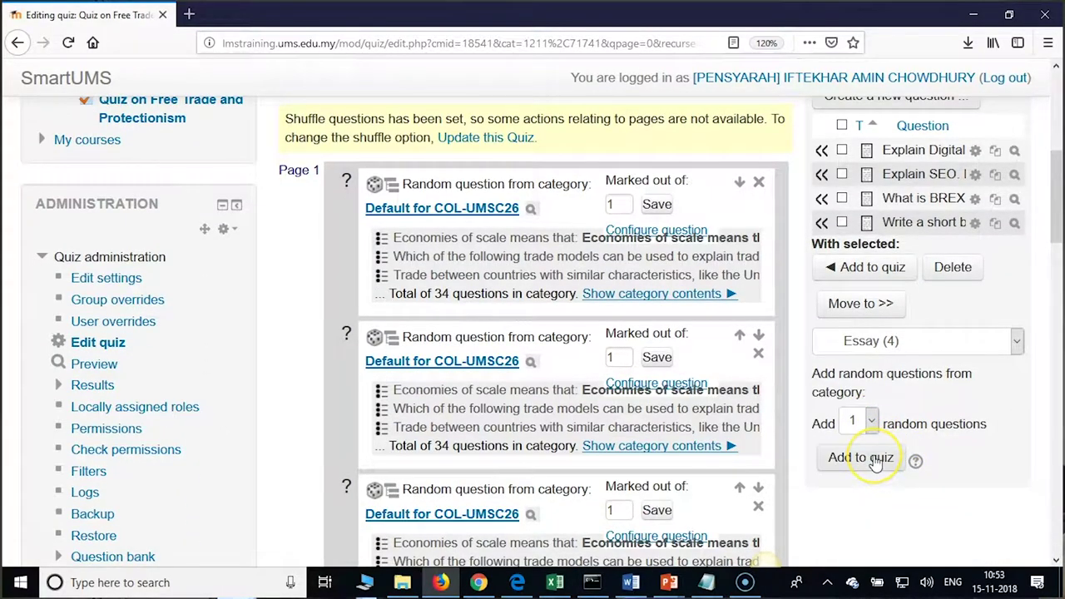
Add 1 random question from the Essay category and confirm it appears on Page 3.
{"action": "left_click", "coordinate": [875, 463]}
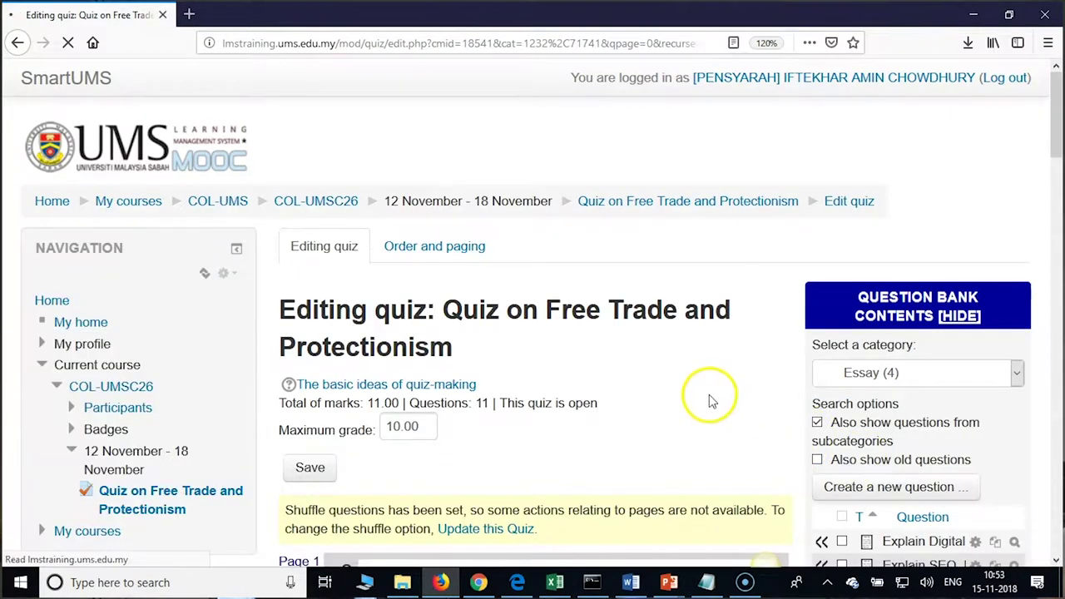
{"action": "scroll", "coordinate": [707, 404], "scroll_direction": "down", "scroll_amount": 15}
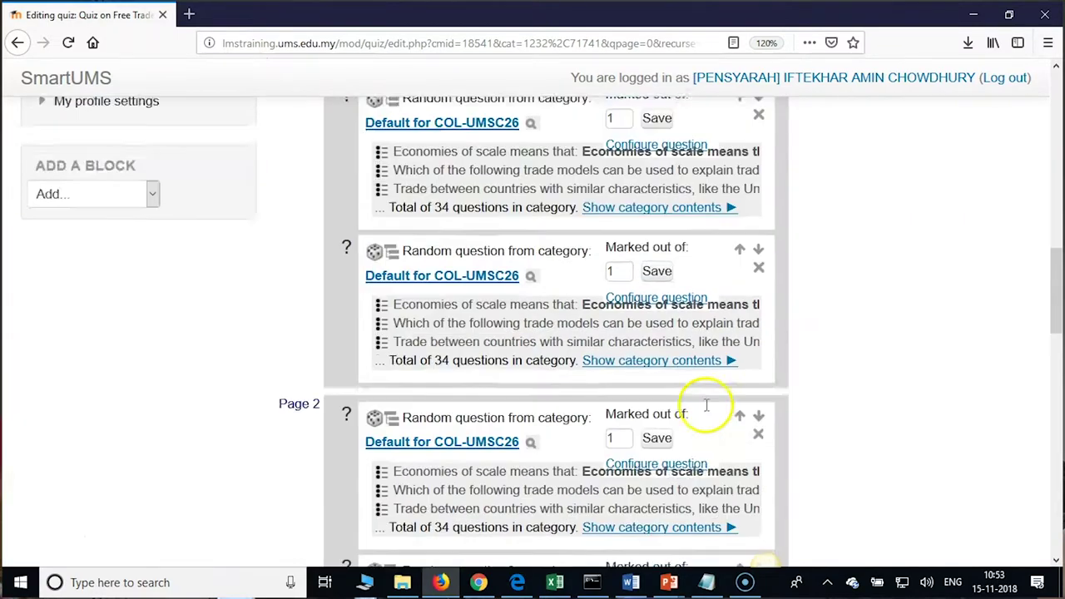
{"action": "scroll", "coordinate": [705, 405], "scroll_direction": "down", "scroll_amount": 10}
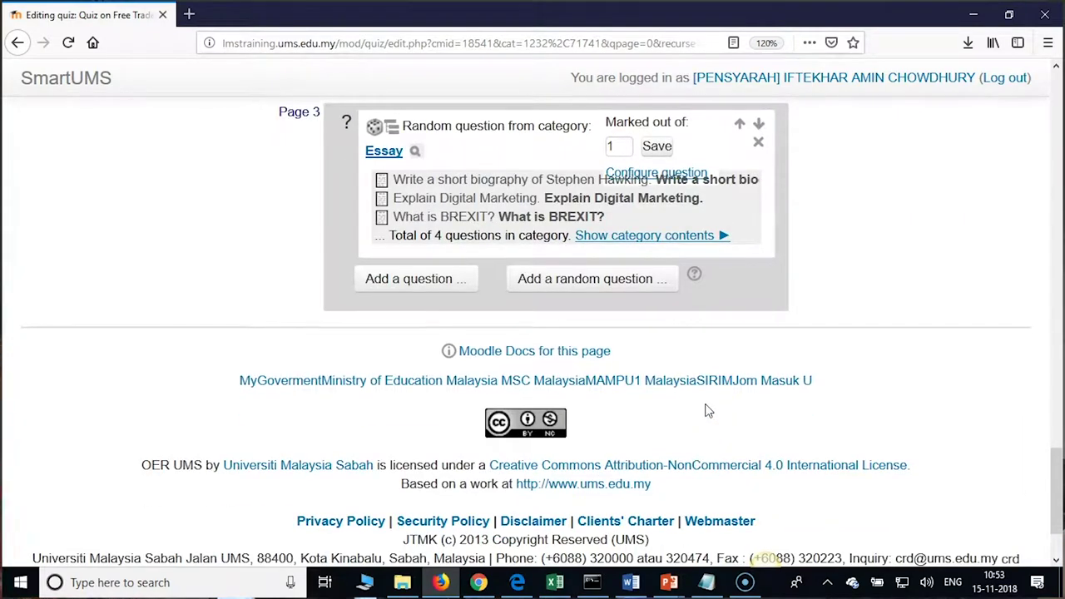
{"action": "scroll", "coordinate": [704, 410], "scroll_direction": "up", "scroll_amount": 3}
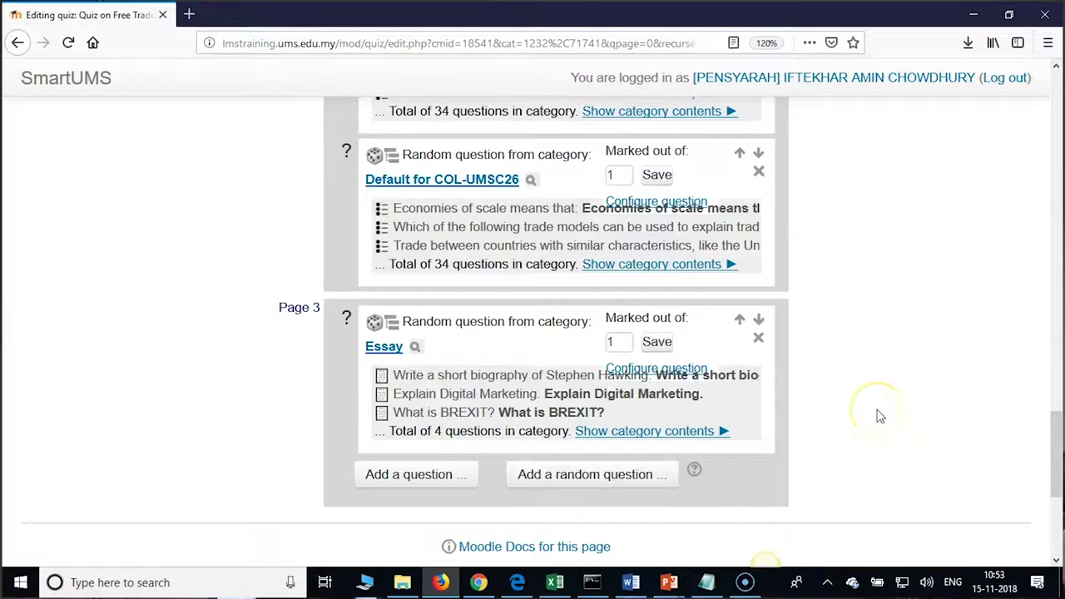
{"action": "scroll", "coordinate": [880, 416], "scroll_direction": "up", "scroll_amount": 15}
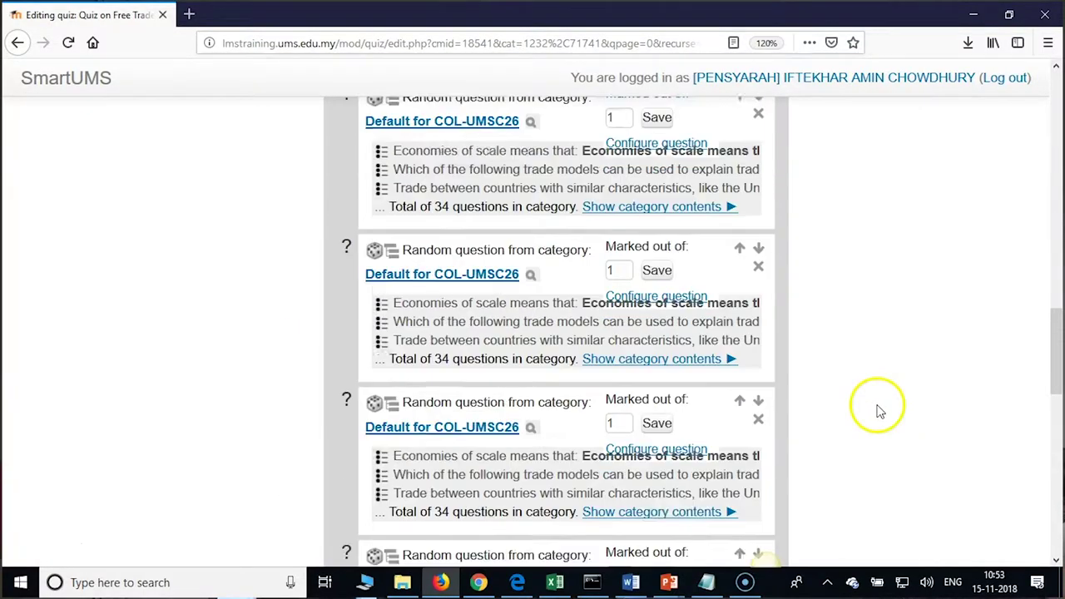
{"action": "scroll", "coordinate": [666, 383], "scroll_direction": "down", "scroll_amount": 7}
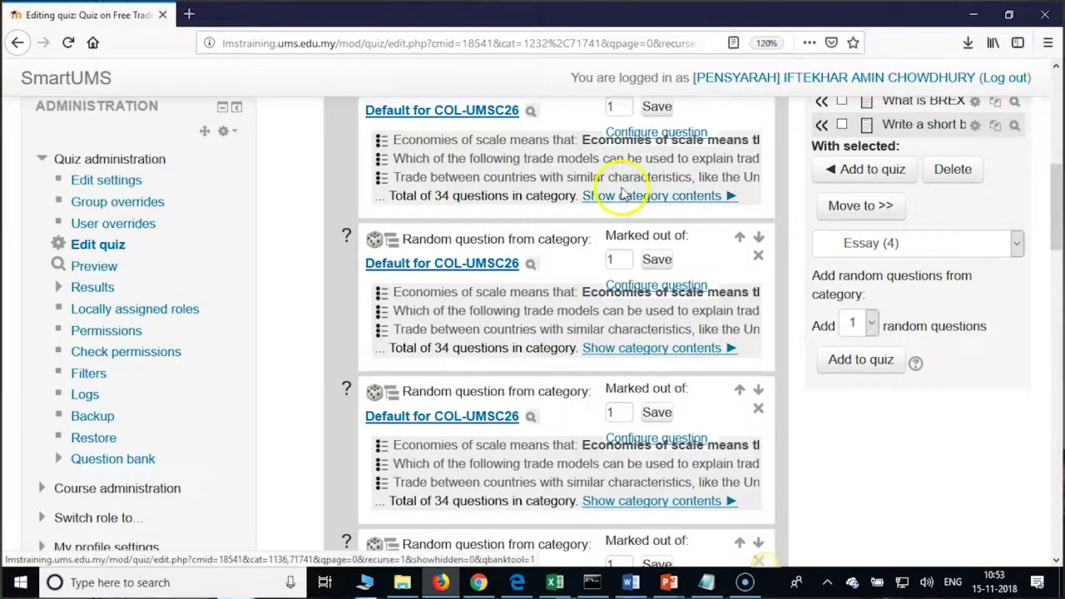
{"action": "left_click", "coordinate": [663, 278]}
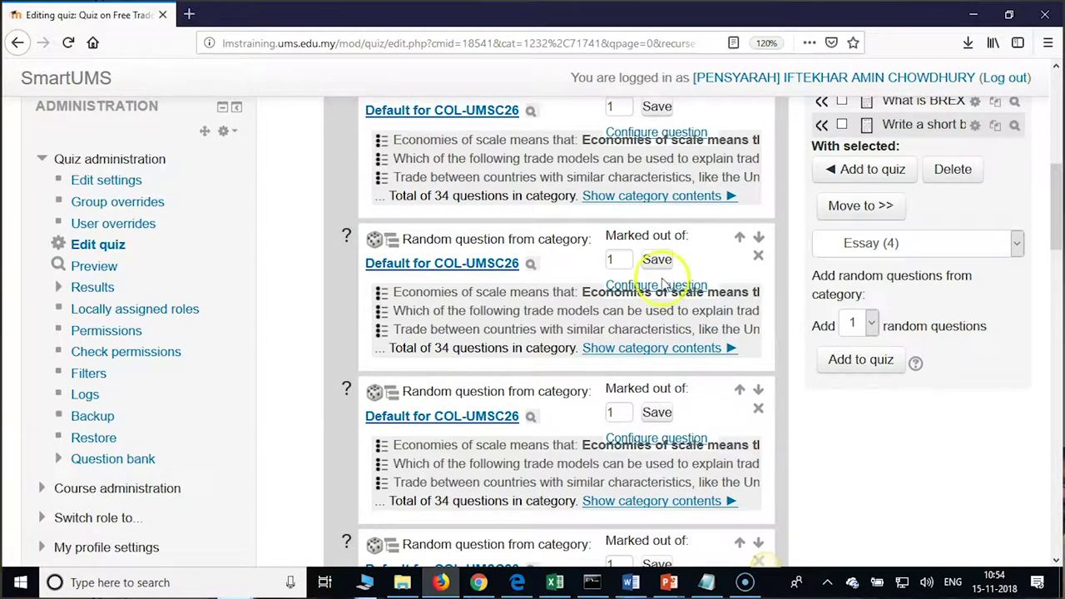